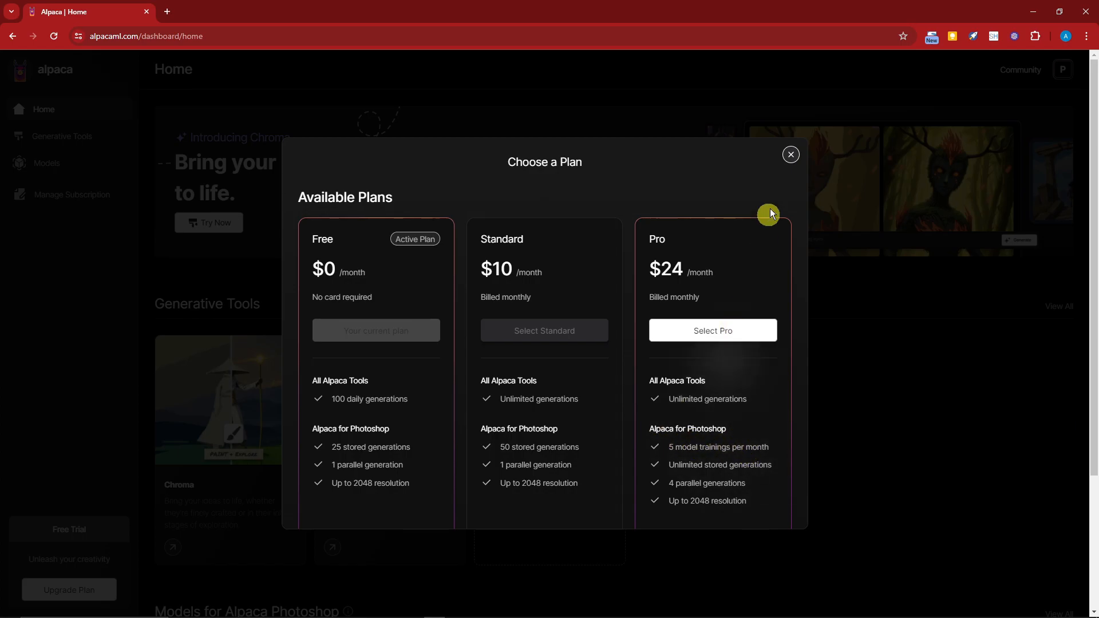
# Step: Dismiss the plan chooser and open Chroma with a landscape canvas, closing its welcome panel
pyautogui.click(792, 156)
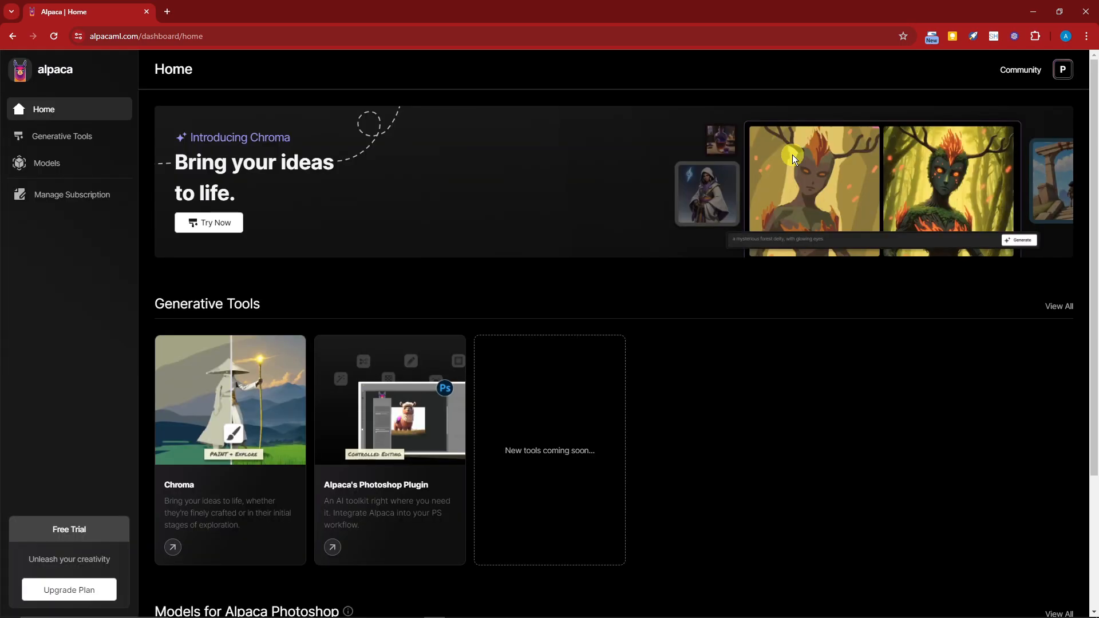
pyautogui.scroll(-3, 730, 395)
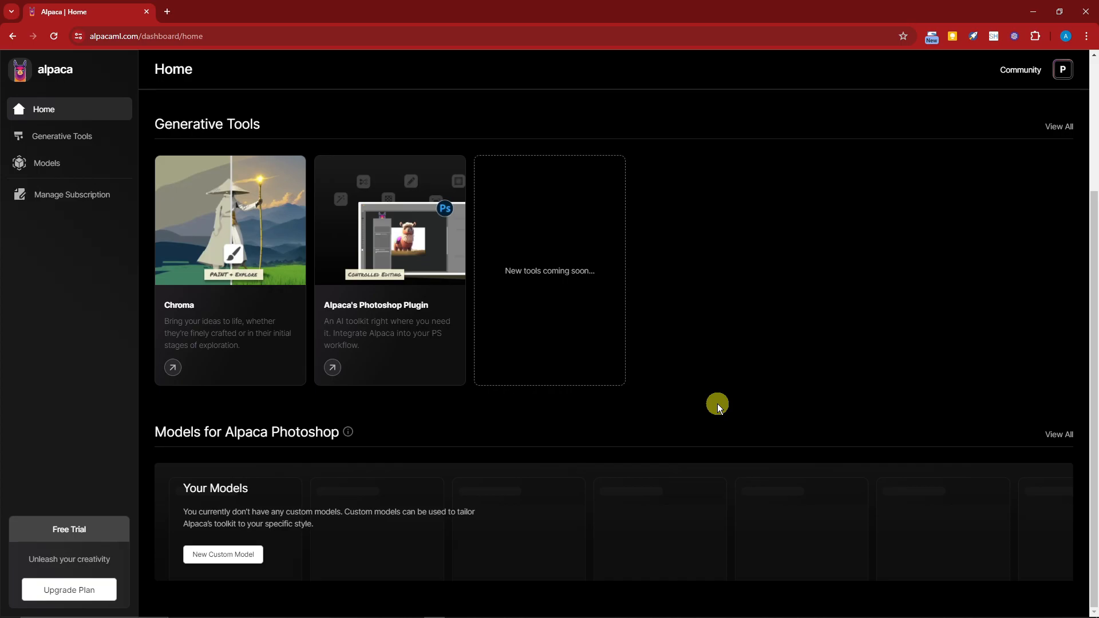
pyautogui.click(215, 314)
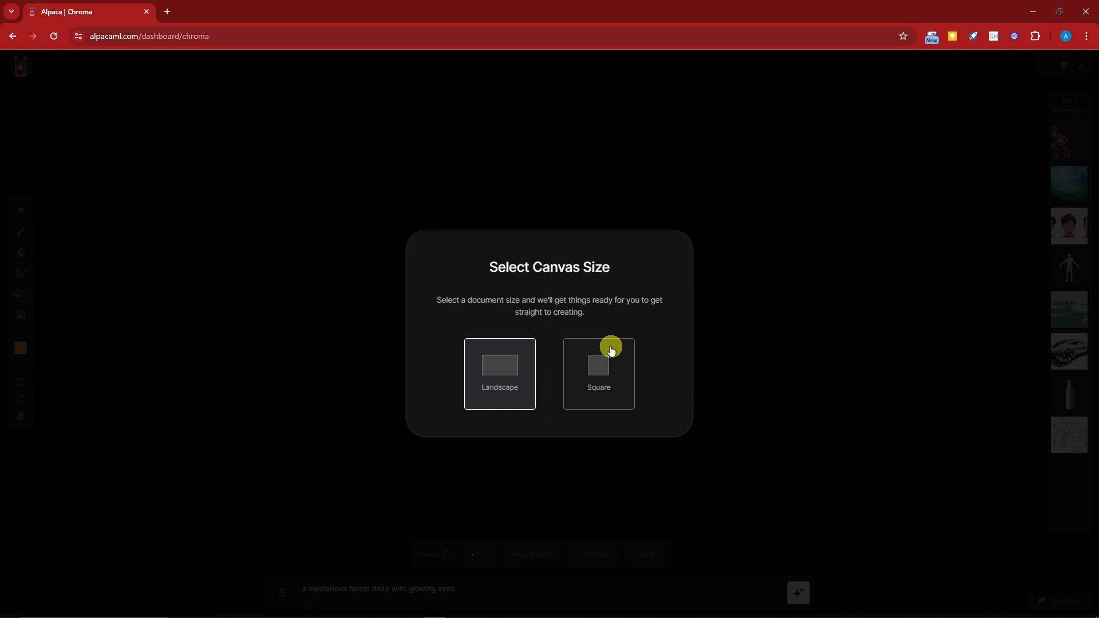
pyautogui.click(509, 375)
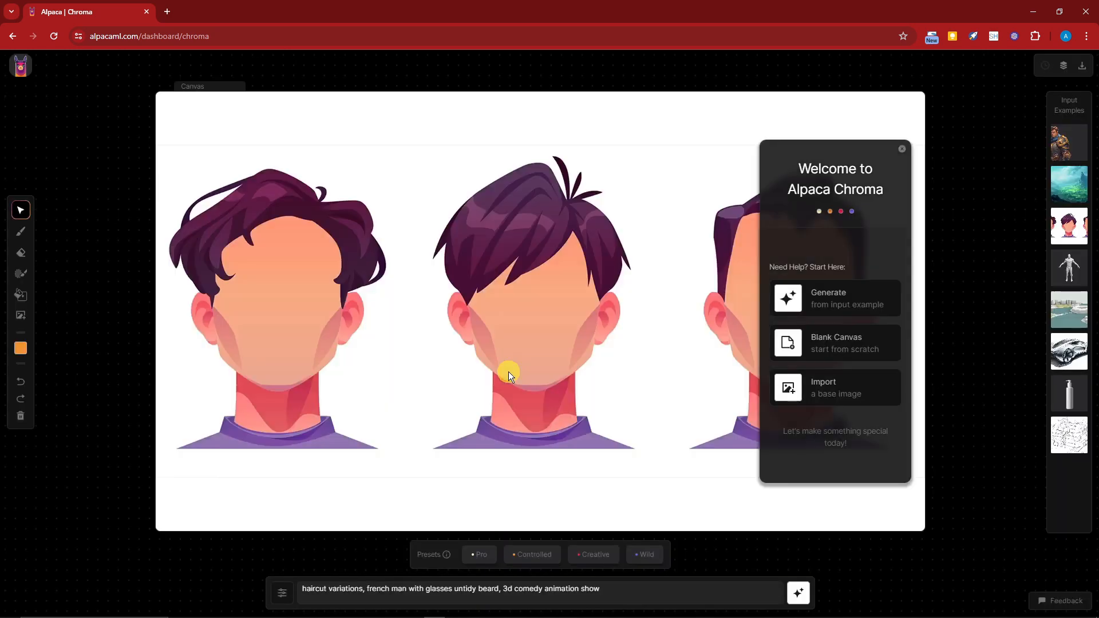
pyautogui.click(902, 149)
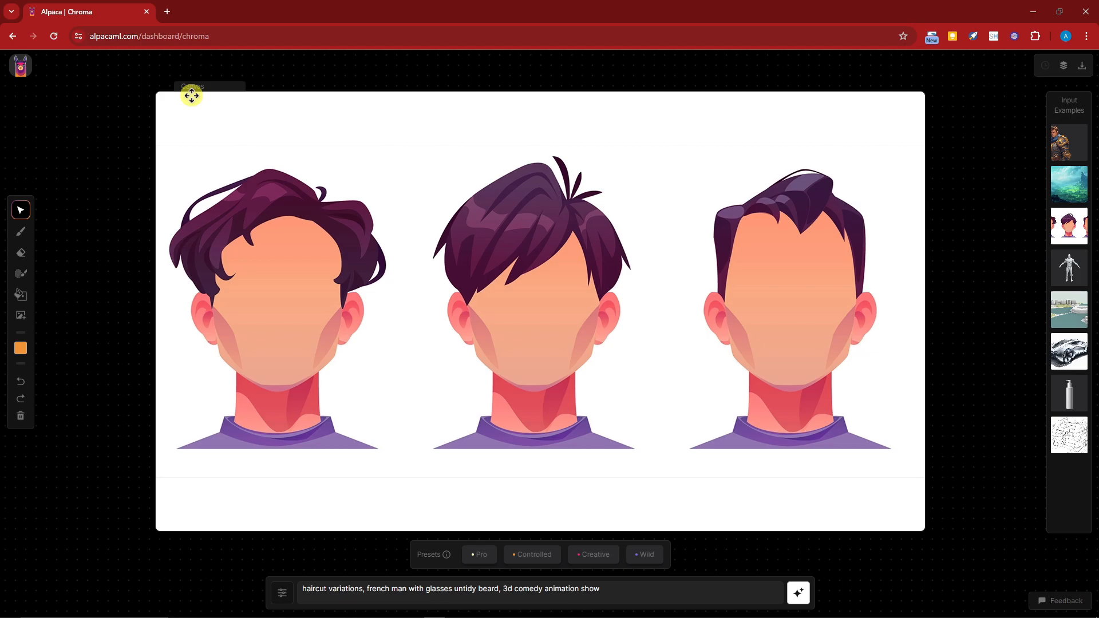
# Step: Examine the haircut example's prompt, and load the green fantasy landscape input example to read its prompt
pyautogui.moveTo(191, 96)
pyautogui.mouseDown()
pyautogui.moveTo(245, 123)
pyautogui.moveTo(190, 96)
pyautogui.mouseUp()
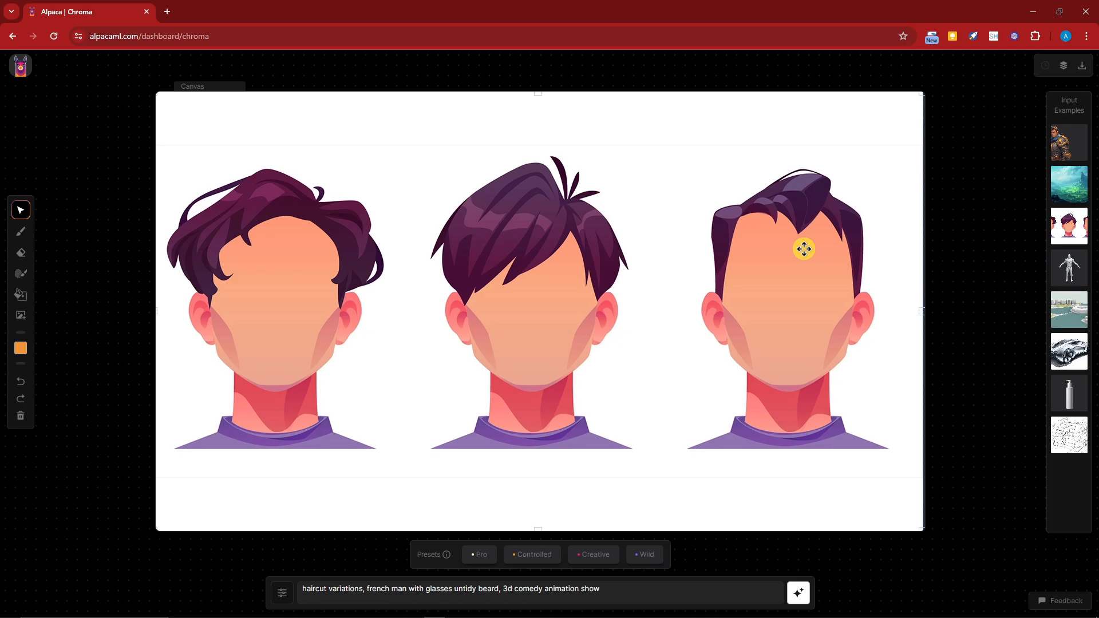
pyautogui.moveTo(623, 590); pyautogui.dragTo(296, 596)
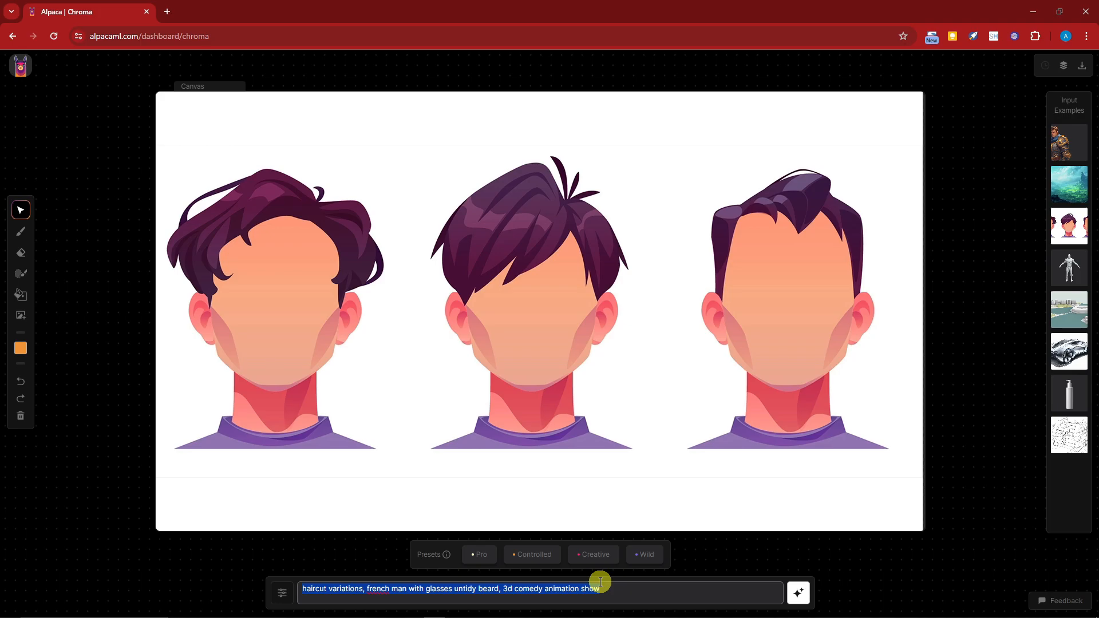
pyautogui.click(652, 592)
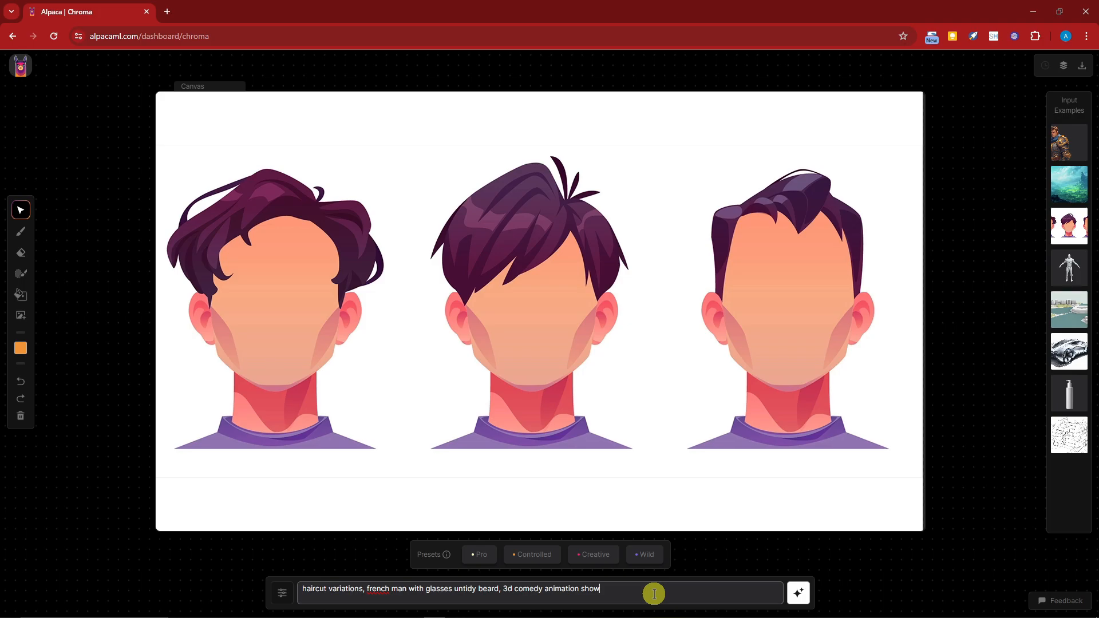
pyautogui.click(1067, 189)
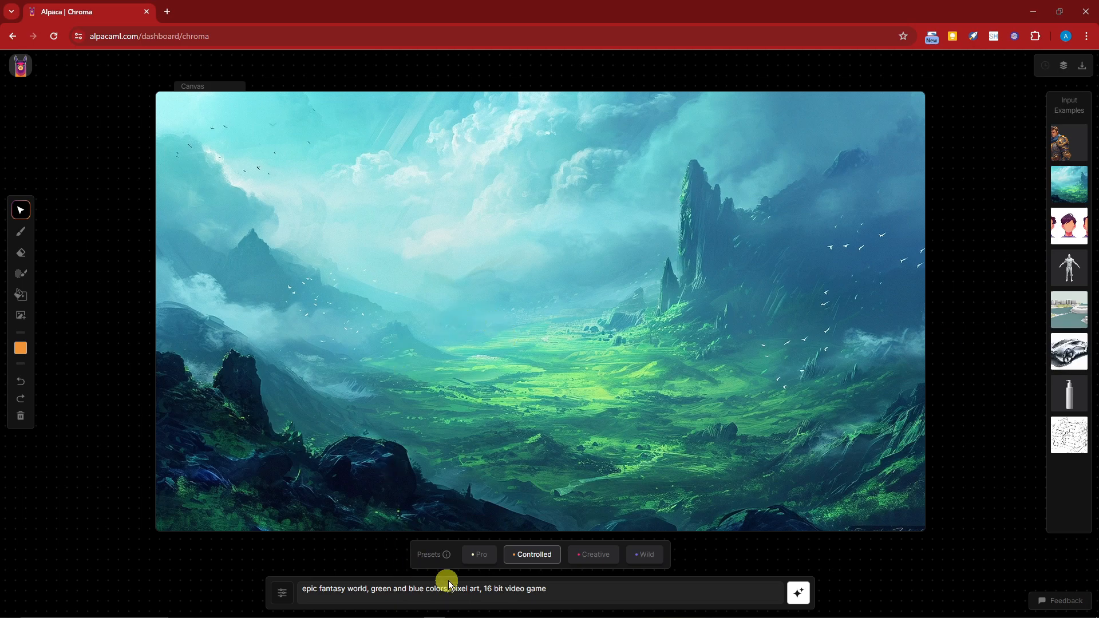
pyautogui.moveTo(556, 587); pyautogui.dragTo(288, 593)
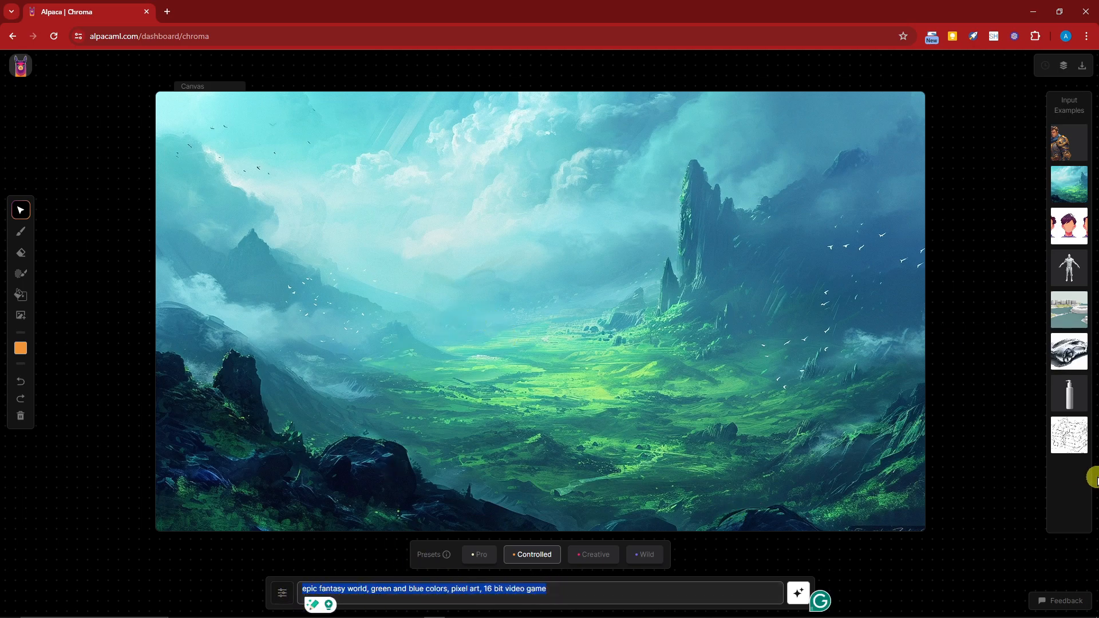
pyautogui.click(1015, 435)
# Step: Load the pump bottle input example and generate an image from its body lotion advertisement prompt
pyautogui.click(1068, 395)
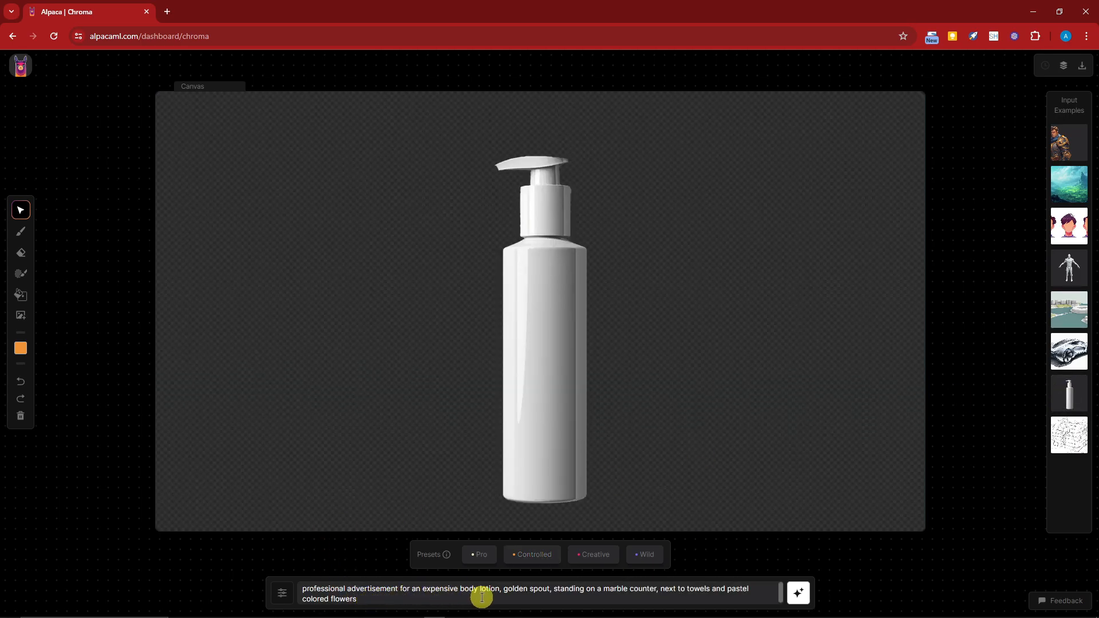
pyautogui.moveTo(504, 589); pyautogui.dragTo(564, 600)
pyautogui.click(560, 601)
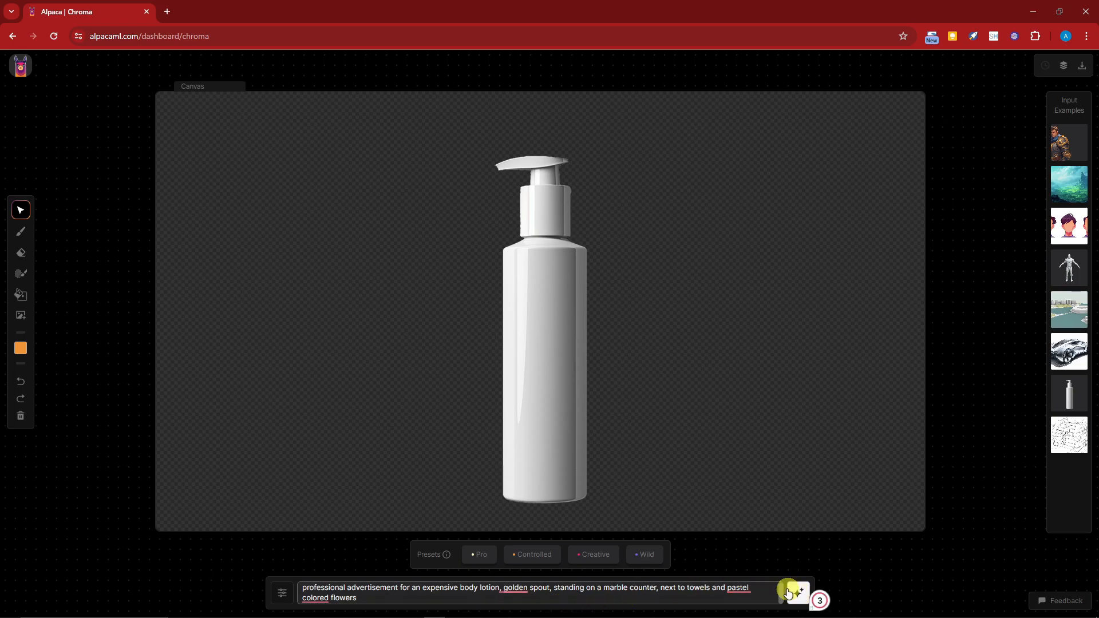
pyautogui.click(789, 592)
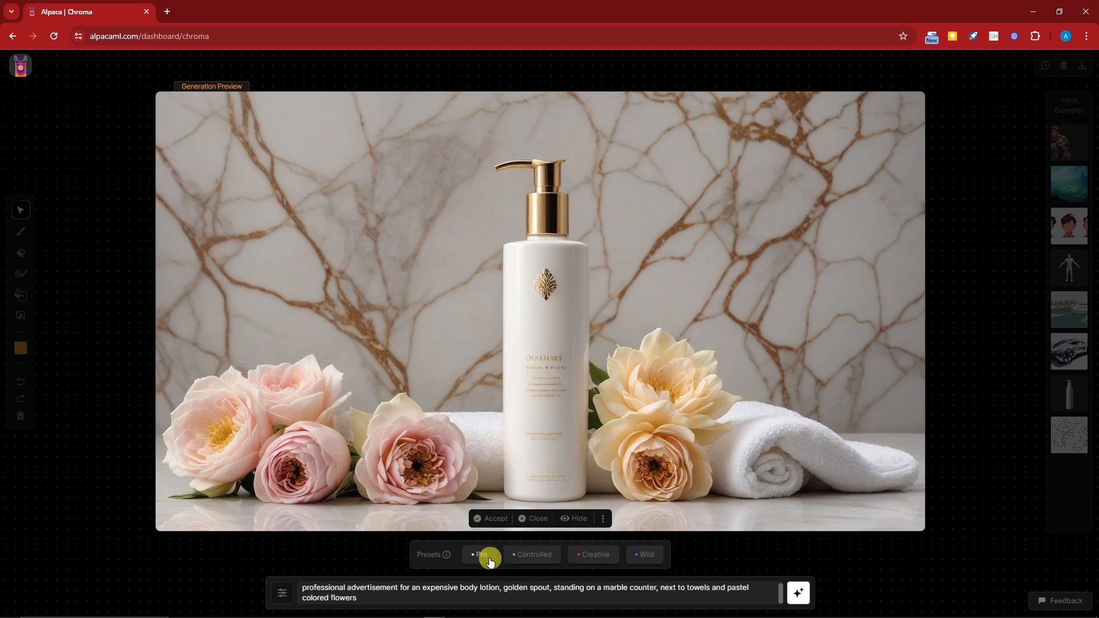
# Step: Generate a variation of the lotion bottle image with the Creative preset and accept it onto the canvas
pyautogui.click(599, 556)
pyautogui.moveTo(507, 247)
pyautogui.mouseDown()
pyautogui.moveTo(520, 275)
pyautogui.moveTo(503, 245)
pyautogui.mouseUp()
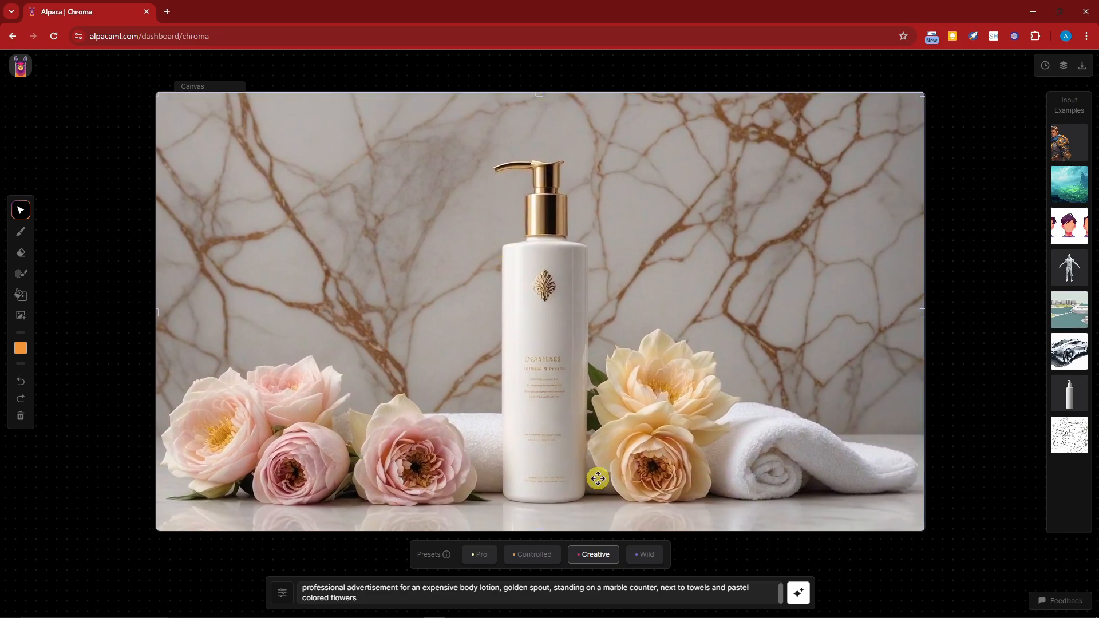
pyautogui.click(506, 599)
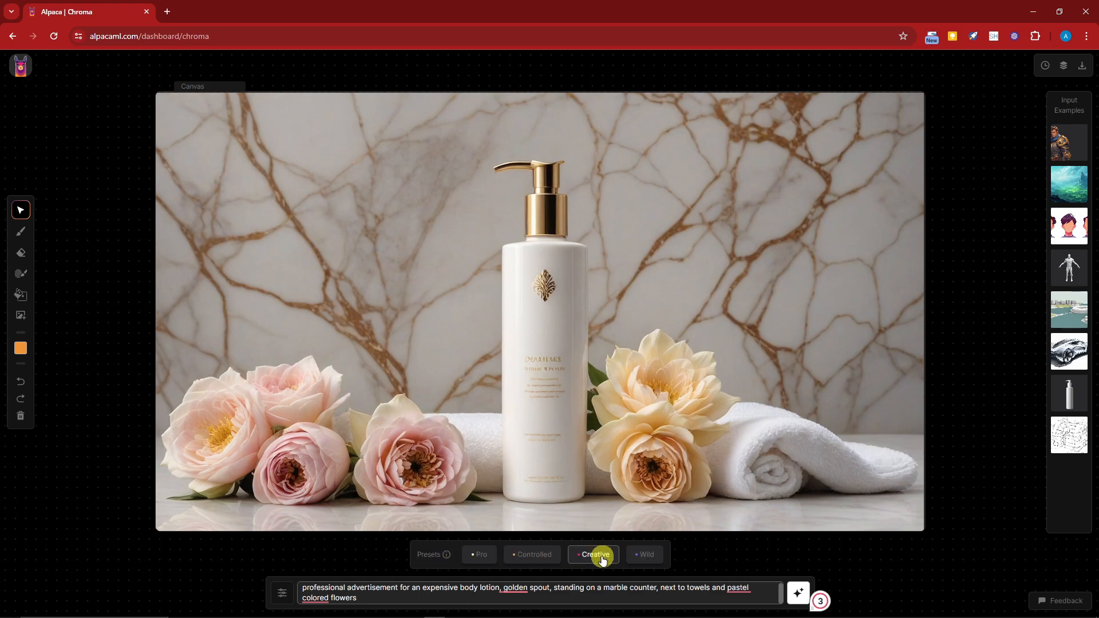
pyautogui.click(798, 593)
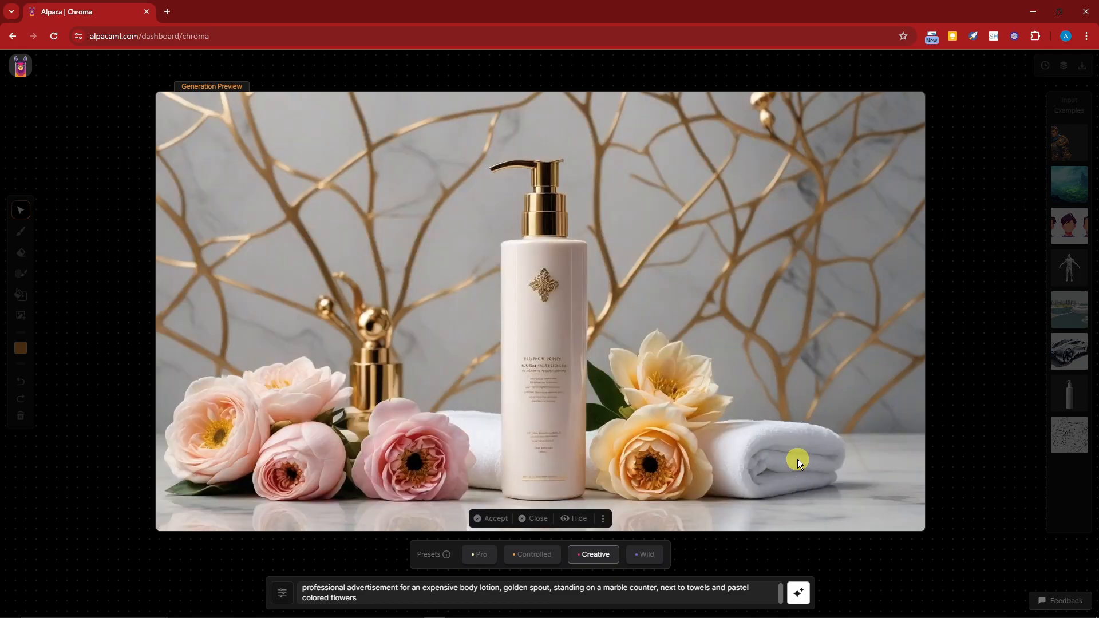
pyautogui.click(496, 519)
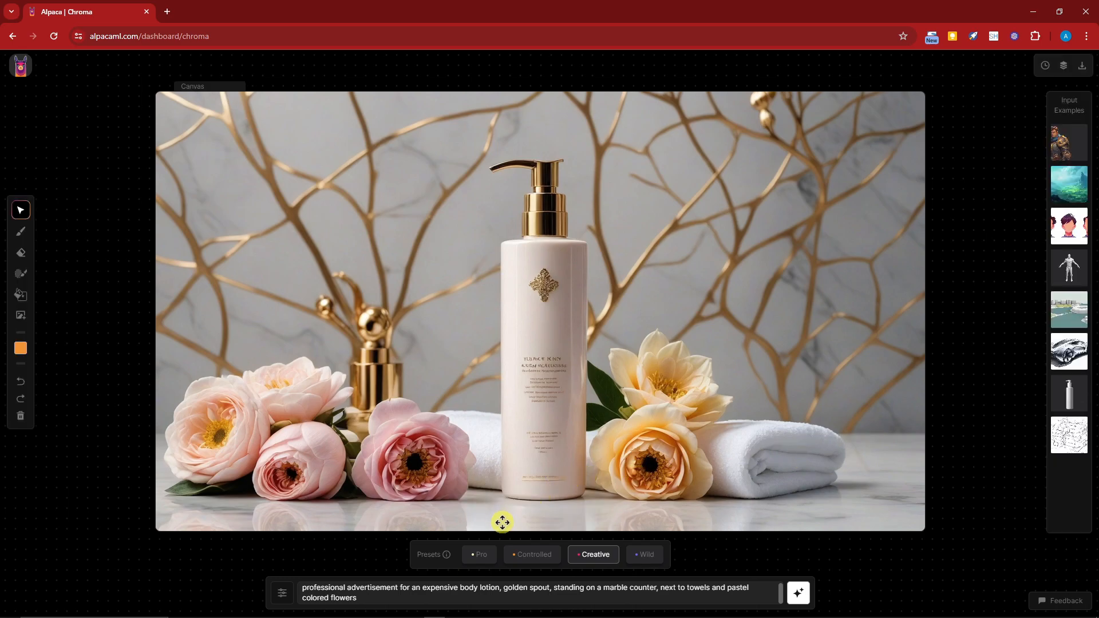
# Step: Generate another version of the lotion image with the Wild preset and accept it onto the canvas
pyautogui.click(491, 590)
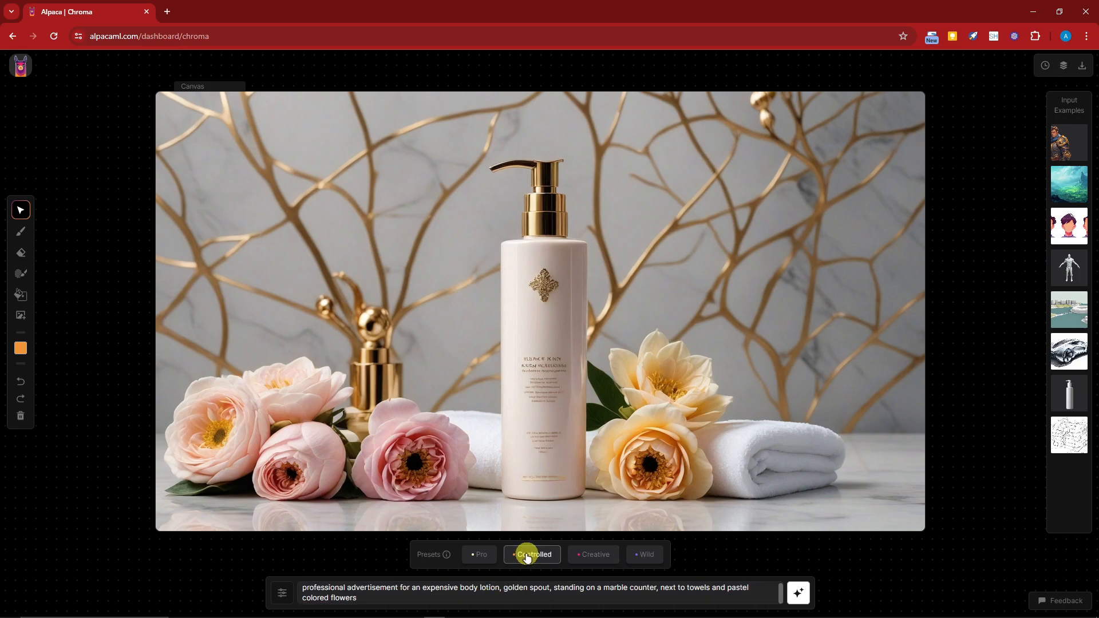
pyautogui.click(650, 555)
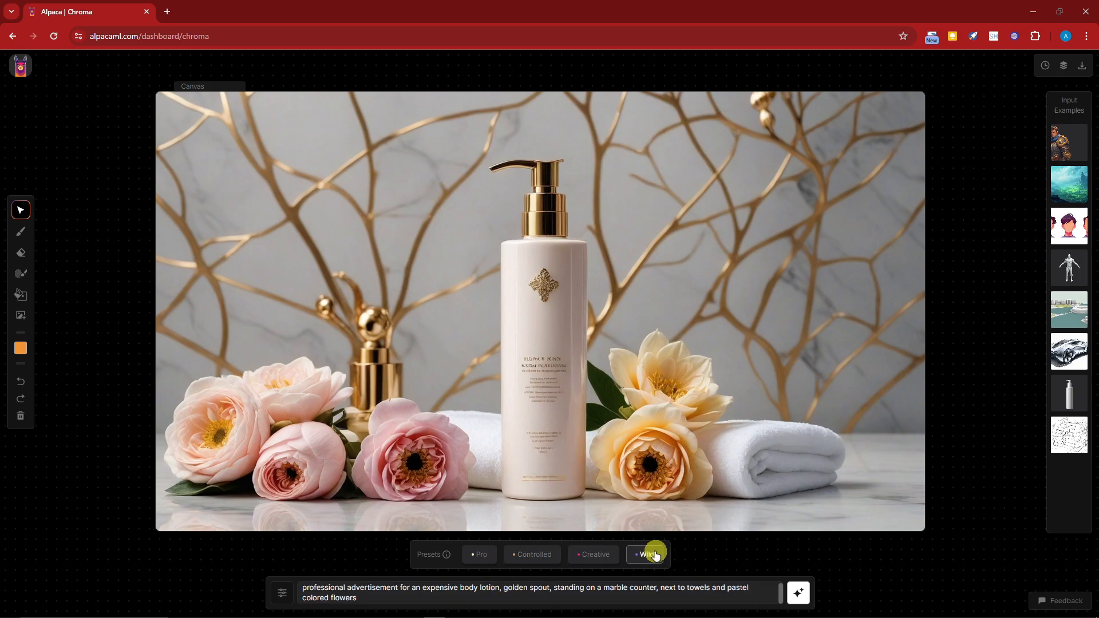
pyautogui.click(802, 595)
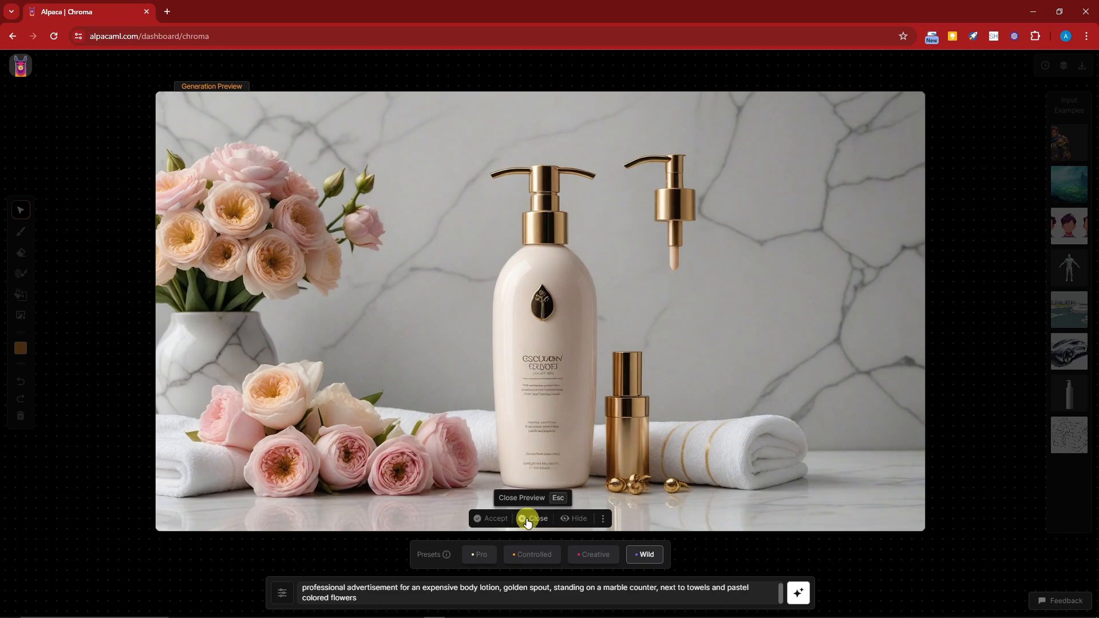
pyautogui.click(493, 520)
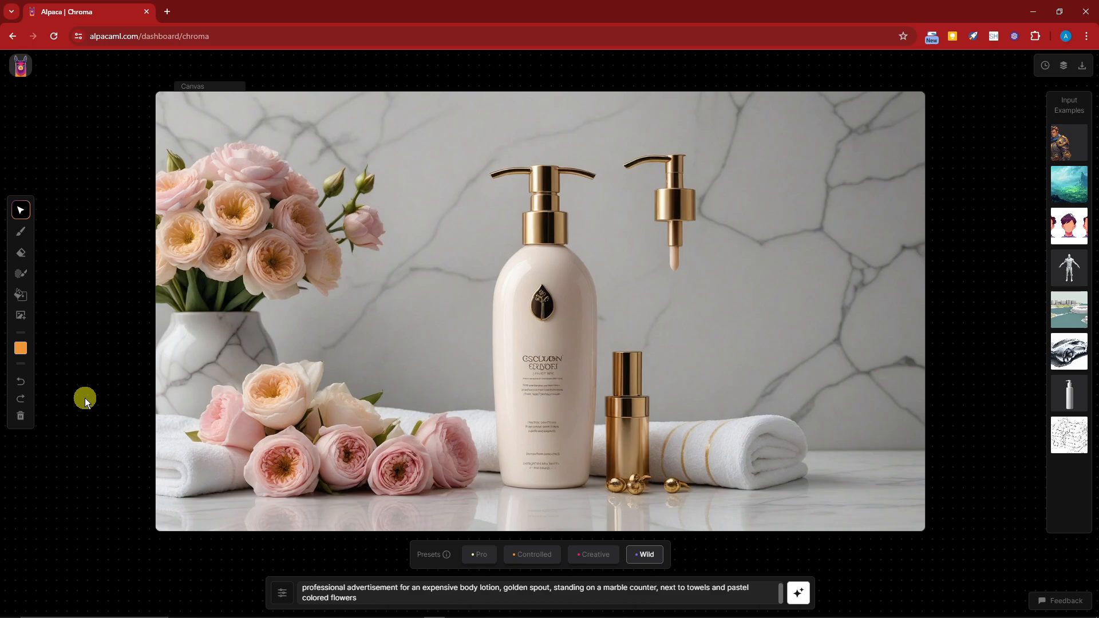
# Step: Adjust the generation mask brush size and paint a mask over the bouquet in the vase
pyautogui.click(22, 278)
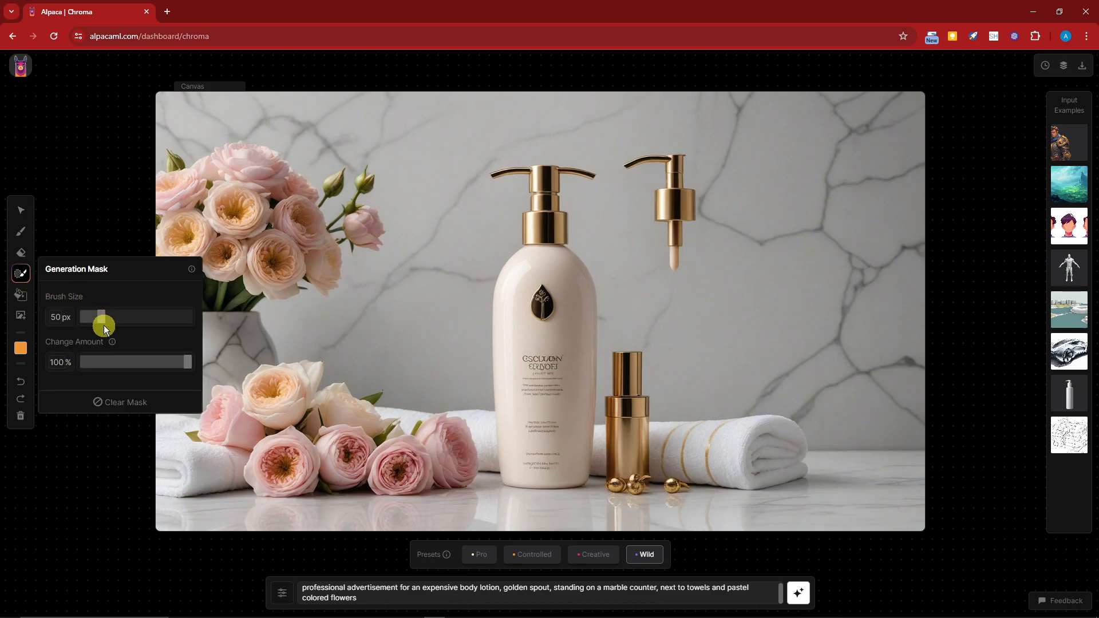
pyautogui.moveTo(102, 318)
pyautogui.mouseDown()
pyautogui.moveTo(159, 319)
pyautogui.moveTo(92, 318)
pyautogui.mouseUp()
pyautogui.moveTo(112, 342)
pyautogui.moveTo(92, 315); pyautogui.dragTo(107, 315)
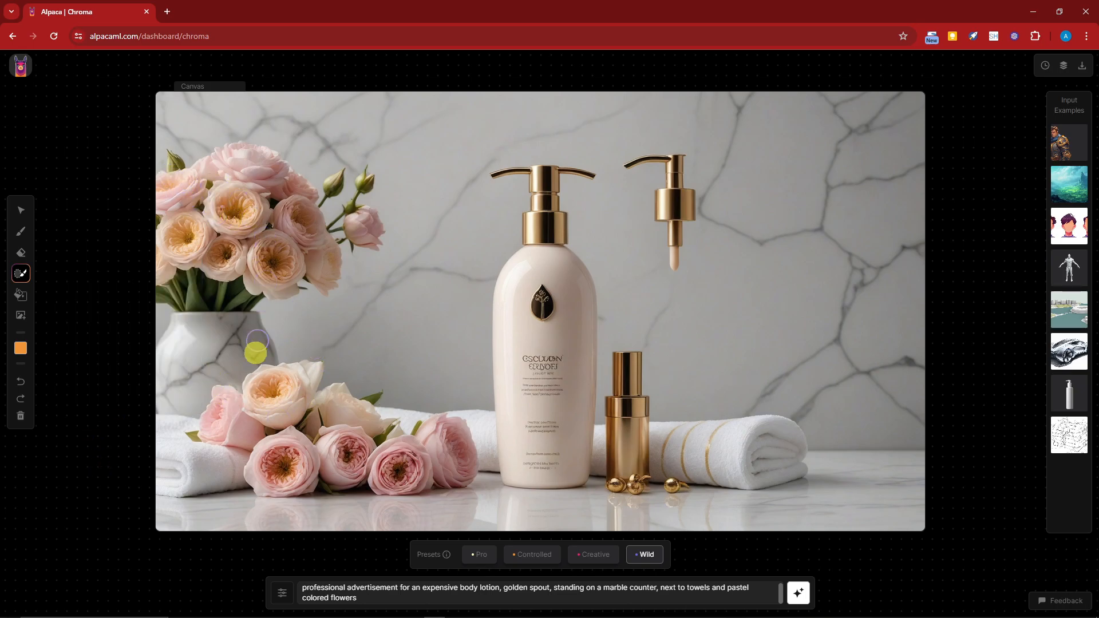
pyautogui.moveTo(169, 159)
pyautogui.mouseDown()
pyautogui.moveTo(165, 190)
pyautogui.moveTo(172, 168)
pyautogui.moveTo(185, 181)
pyautogui.moveTo(222, 166)
pyautogui.moveTo(195, 174)
pyautogui.moveTo(224, 153)
pyautogui.moveTo(286, 165)
pyautogui.moveTo(212, 177)
pyautogui.moveTo(220, 200)
pyautogui.moveTo(192, 228)
pyautogui.moveTo(228, 217)
pyautogui.moveTo(167, 248)
pyautogui.moveTo(174, 252)
pyautogui.moveTo(233, 227)
pyautogui.moveTo(253, 239)
pyautogui.moveTo(291, 195)
pyautogui.moveTo(308, 210)
pyautogui.moveTo(304, 187)
pyautogui.moveTo(288, 194)
pyautogui.moveTo(281, 255)
pyautogui.moveTo(223, 270)
pyautogui.moveTo(263, 254)
pyautogui.moveTo(264, 272)
pyautogui.moveTo(295, 285)
pyautogui.moveTo(272, 285)
pyautogui.moveTo(312, 241)
pyautogui.moveTo(330, 282)
pyautogui.moveTo(307, 278)
pyautogui.moveTo(310, 256)
pyautogui.moveTo(356, 224)
pyautogui.moveTo(367, 238)
pyautogui.moveTo(373, 225)
pyautogui.moveTo(352, 198)
pyautogui.moveTo(365, 180)
pyautogui.moveTo(352, 216)
pyautogui.moveTo(332, 227)
pyautogui.moveTo(303, 210)
pyautogui.moveTo(337, 175)
pyautogui.moveTo(308, 227)
pyautogui.moveTo(378, 240)
pyautogui.moveTo(313, 231)
pyautogui.moveTo(173, 276)
pyautogui.moveTo(178, 289)
pyautogui.moveTo(255, 292)
pyautogui.moveTo(184, 304)
pyautogui.moveTo(162, 292)
pyautogui.moveTo(287, 246)
pyautogui.mouseUp()
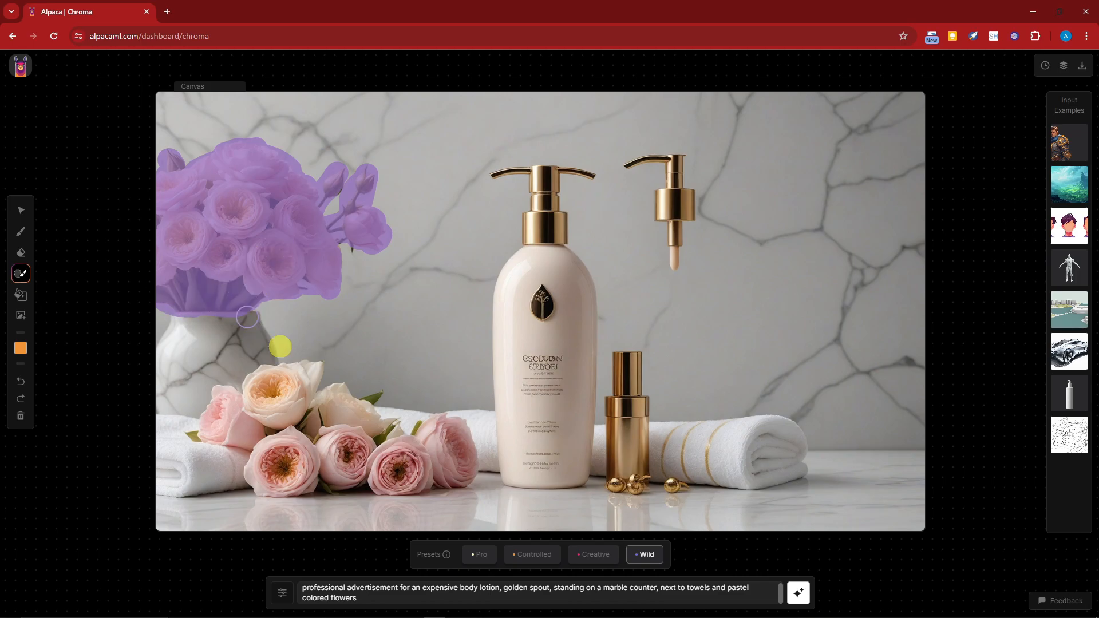
# Step: Replace "flowers" with "roses" in the prompt, generate the masked bouquet area and discard the preview
pyautogui.click(431, 595)
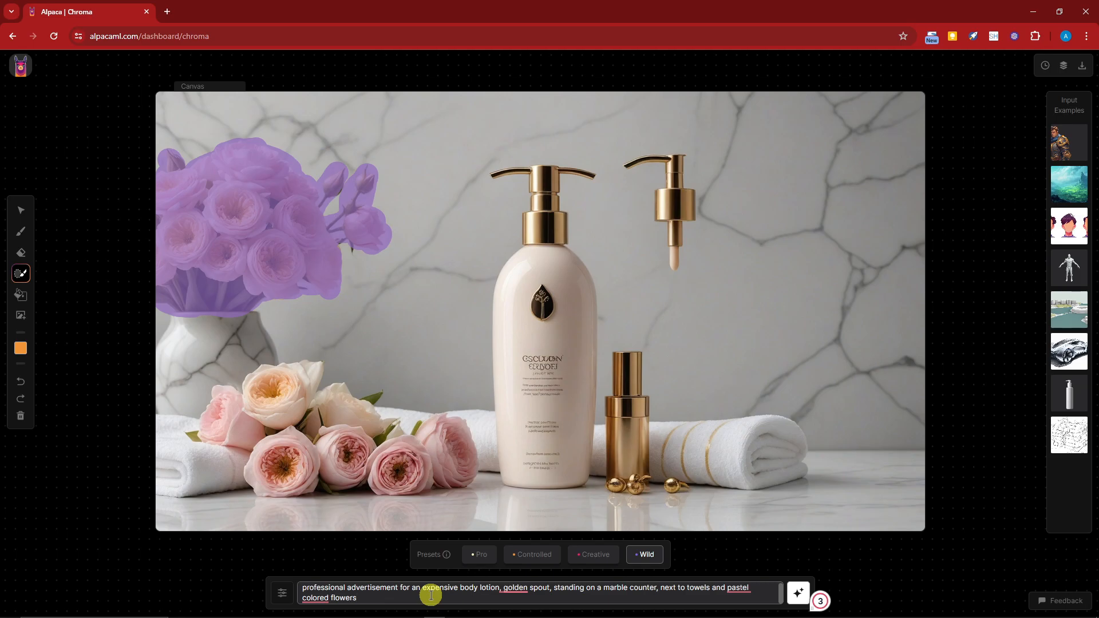
pyautogui.moveTo(369, 598); pyautogui.dragTo(332, 597)
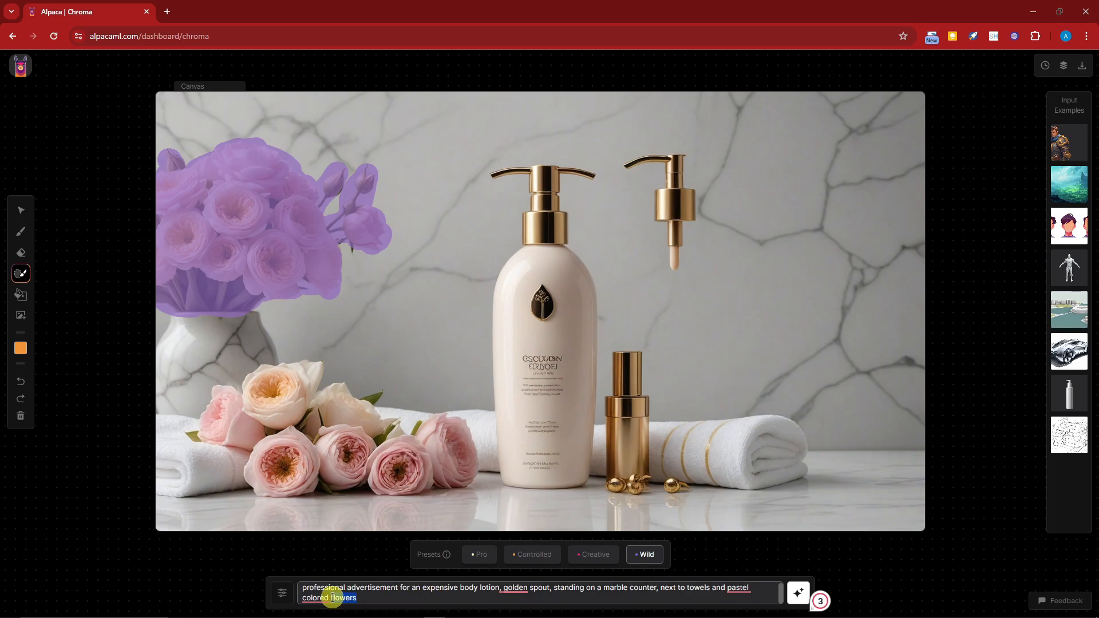
pyautogui.write('roses')
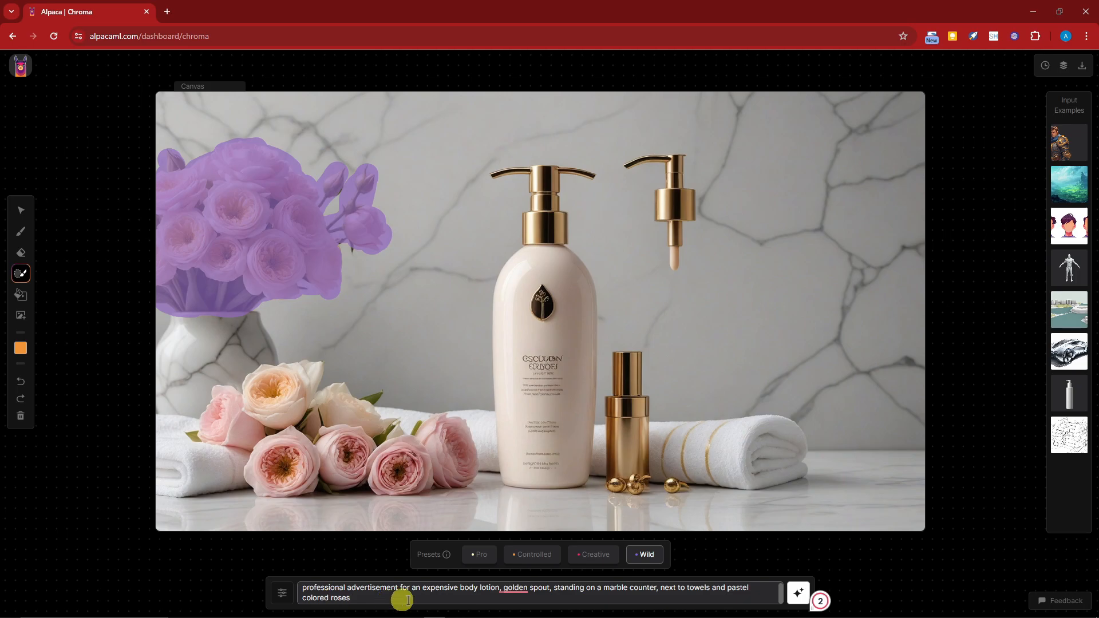
pyautogui.click(798, 592)
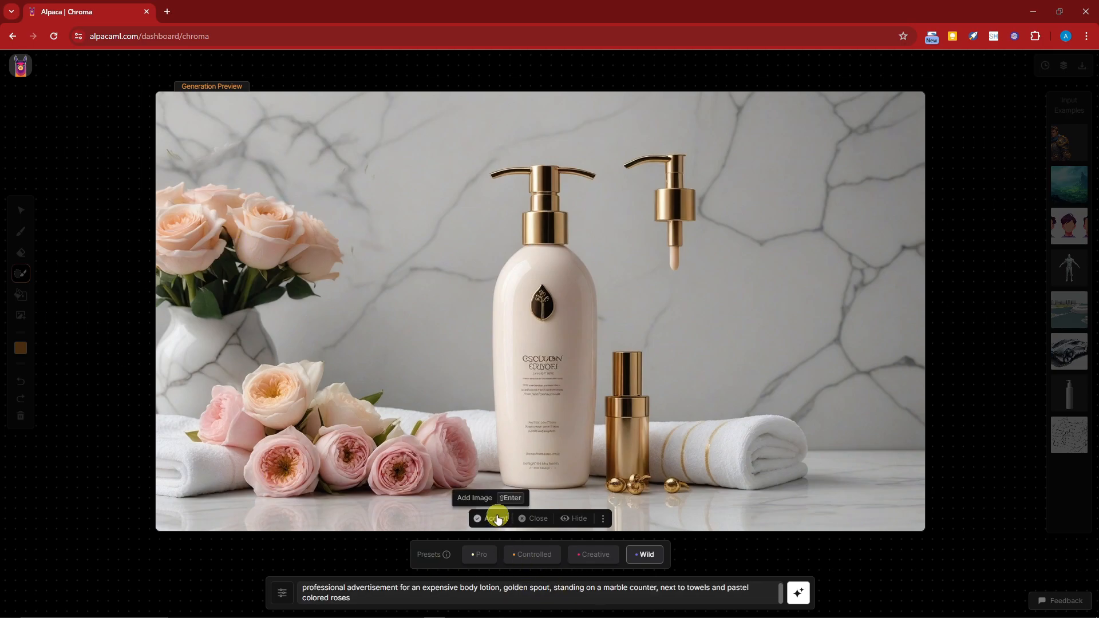
pyautogui.click(529, 521)
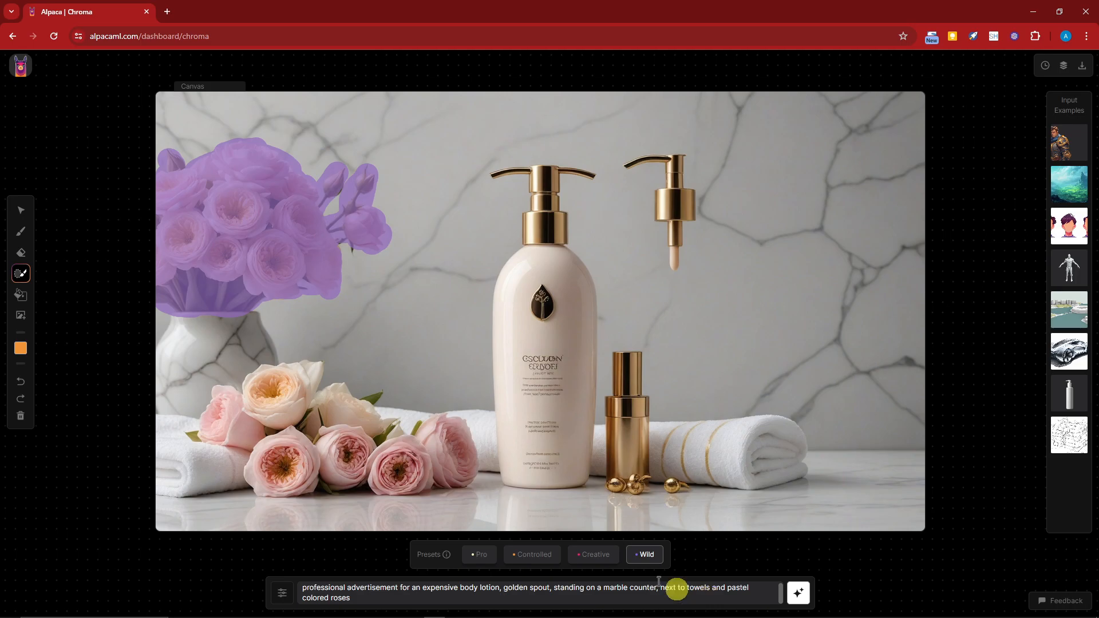
# Step: Undo the bouquet mask and paint a generation mask over the lotion bottle's body with a larger brush
pyautogui.click(21, 382)
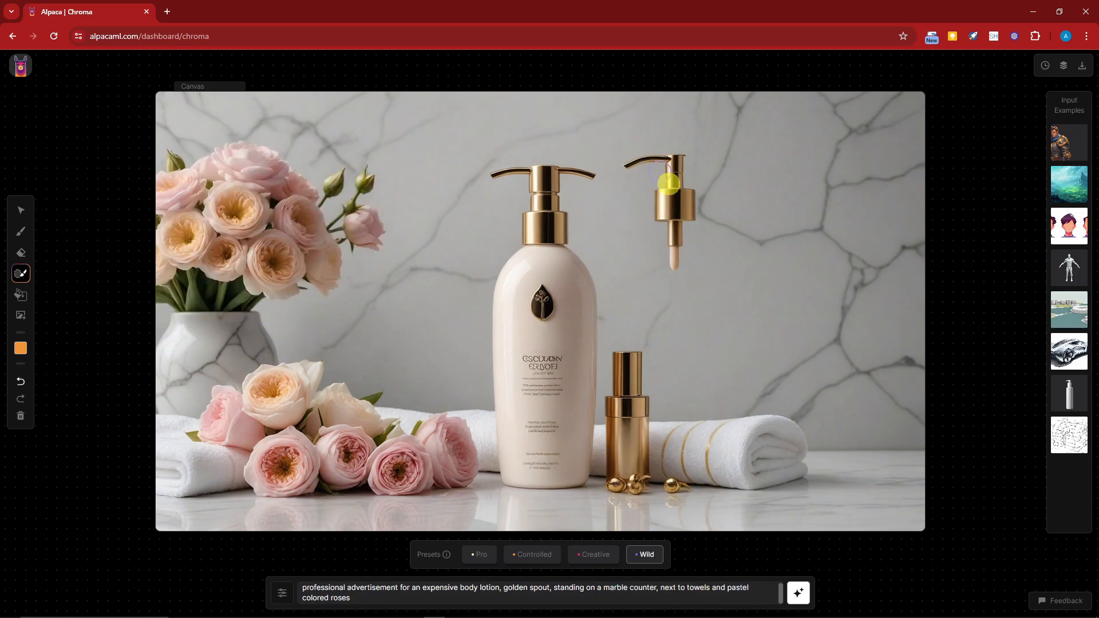
pyautogui.click(21, 273)
pyautogui.moveTo(103, 316)
pyautogui.mouseDown()
pyautogui.moveTo(127, 314)
pyautogui.moveTo(119, 317)
pyautogui.mouseUp()
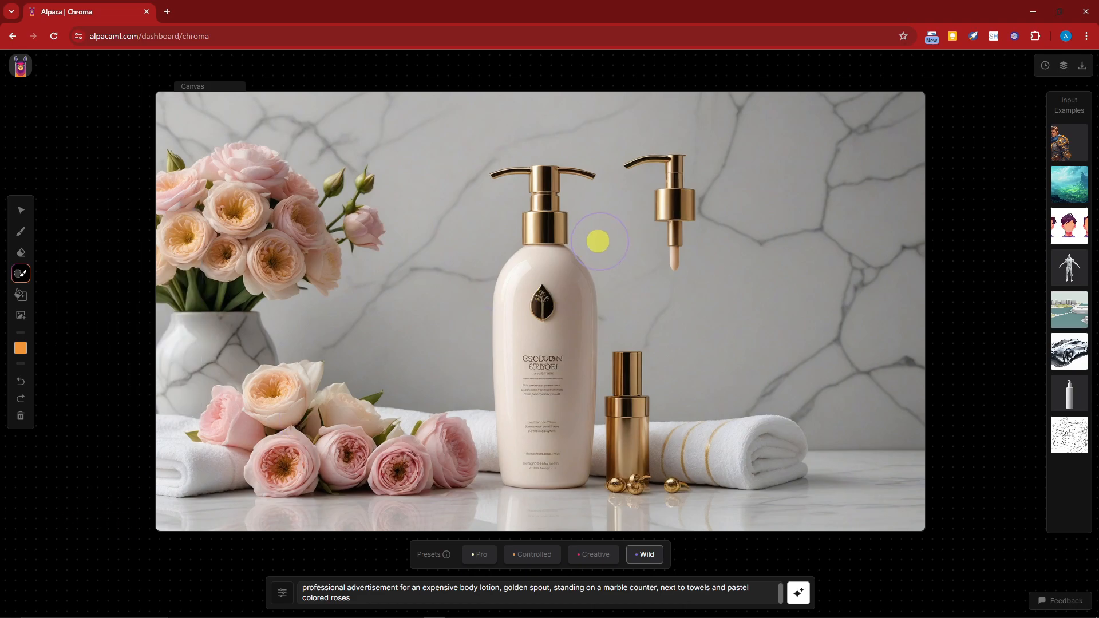
pyautogui.moveTo(547, 266)
pyautogui.mouseDown()
pyautogui.moveTo(569, 312)
pyautogui.moveTo(569, 463)
pyautogui.moveTo(522, 462)
pyautogui.moveTo(509, 438)
pyautogui.moveTo(508, 294)
pyautogui.mouseUp()
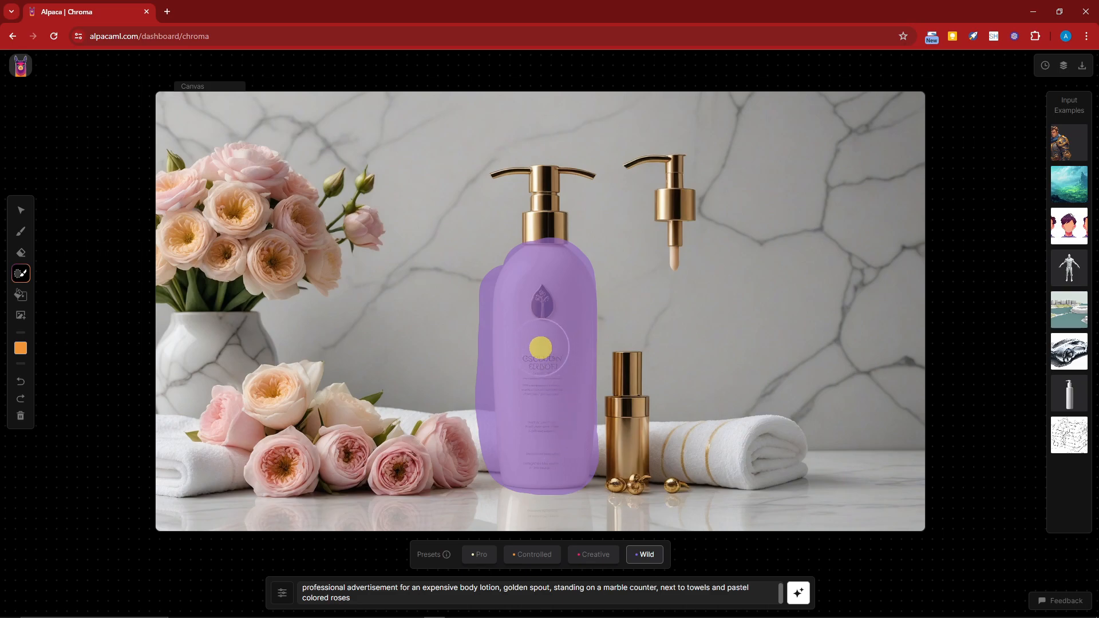
# Step: Replace "body lotion" with "soda drink" in the prompt
pyautogui.click(461, 596)
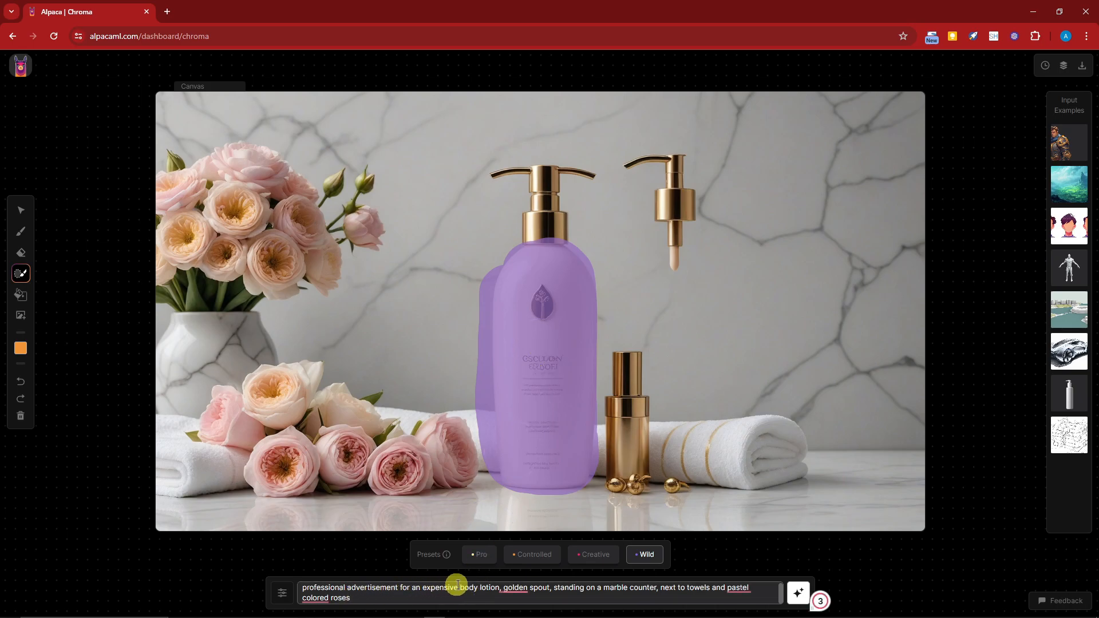
pyautogui.moveTo(461, 590); pyautogui.dragTo(500, 589)
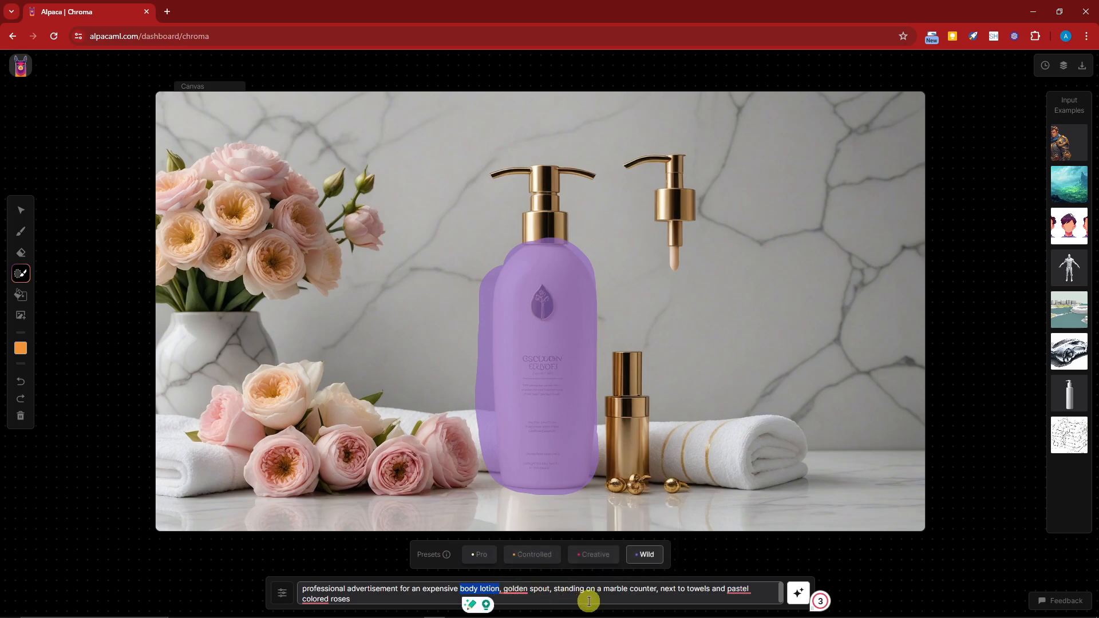
pyautogui.write('soda drink')
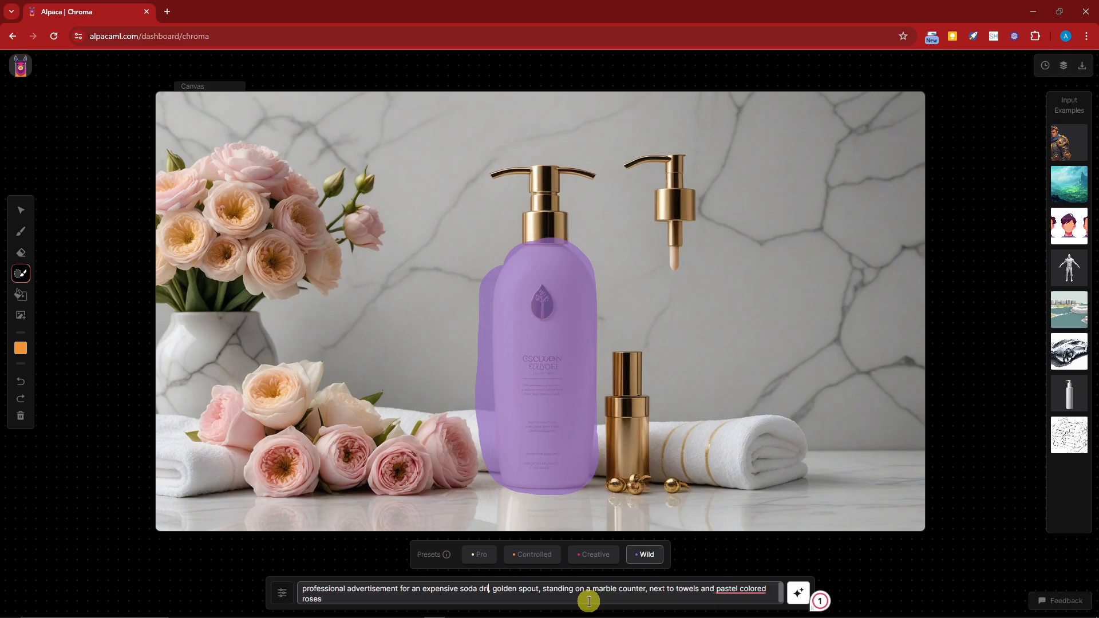
# Step: Generate the masked bottle area from the soda drink prompt
pyautogui.click(796, 590)
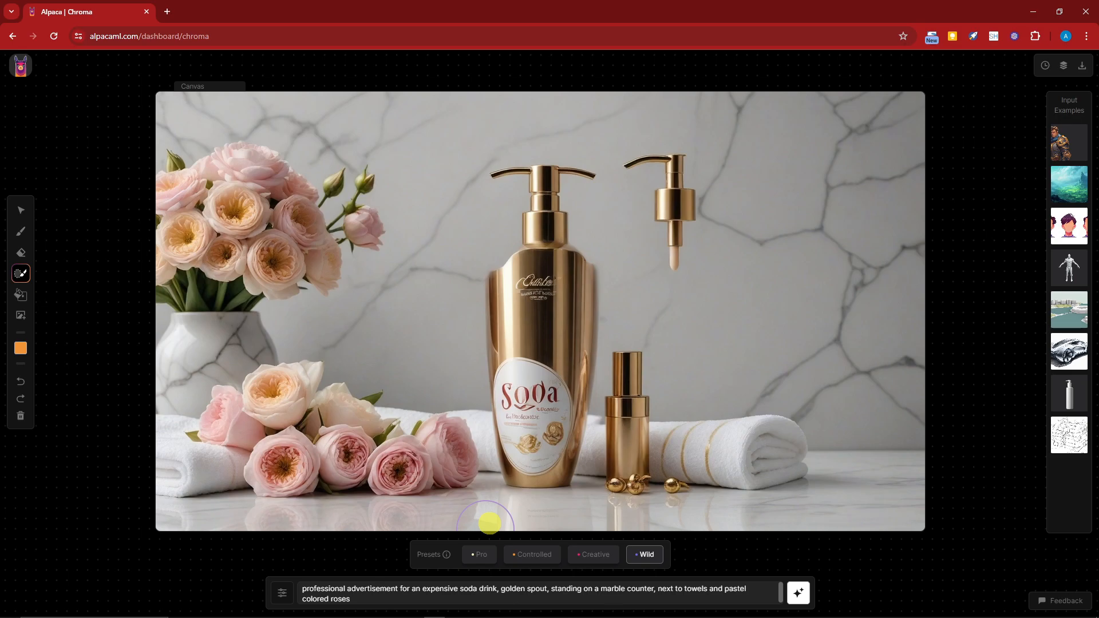
# Step: Try red and a grey sampled from the marble wall as the fill color, and set it to green #90e13f
pyautogui.click(23, 295)
pyautogui.moveTo(48, 292); pyautogui.dragTo(133, 293)
pyautogui.click(59, 403)
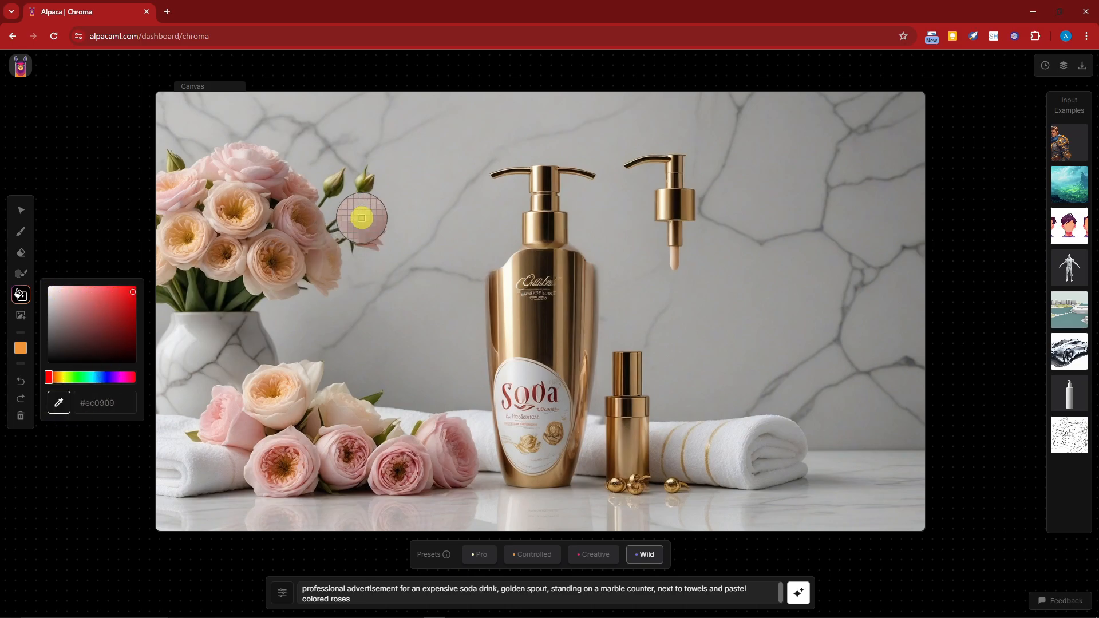
pyautogui.click(442, 184)
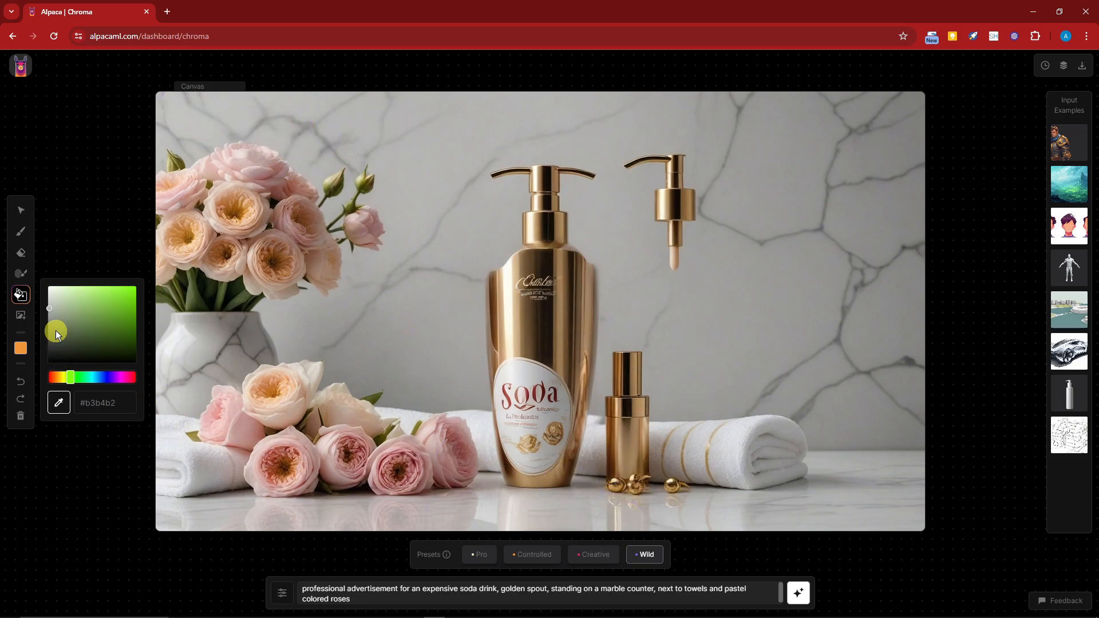
pyautogui.moveTo(51, 311); pyautogui.dragTo(112, 295)
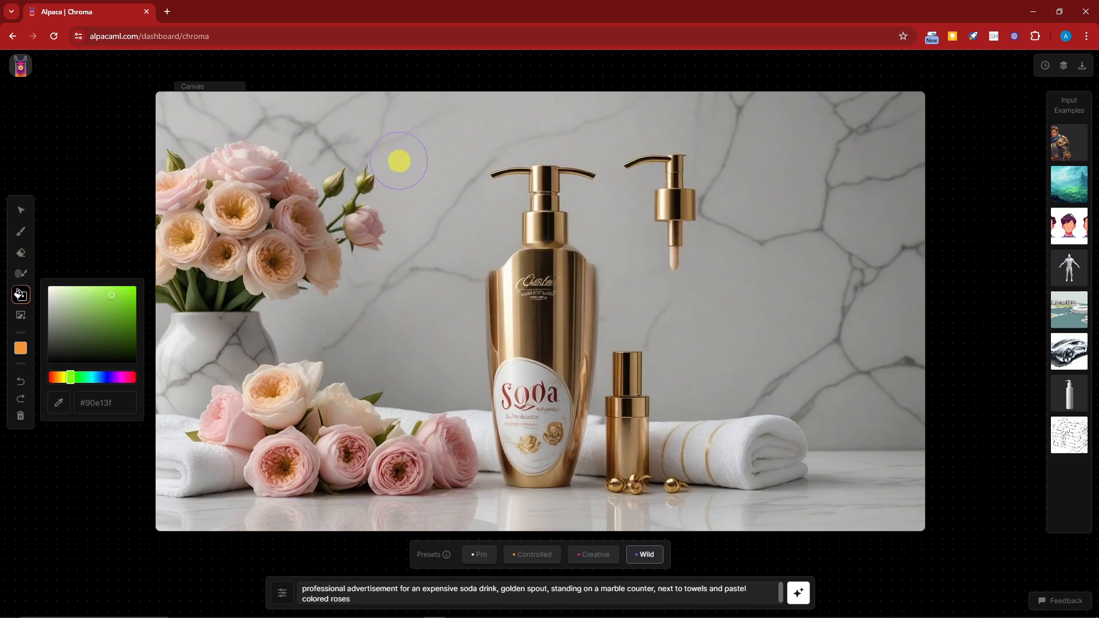
# Step: Paint a generation mask over the marble wall and replace "marble counter" with "wooden counter" in the prompt
pyautogui.moveTo(896, 111)
pyautogui.mouseDown()
pyautogui.moveTo(901, 439)
pyautogui.moveTo(864, 431)
pyautogui.moveTo(847, 369)
pyautogui.moveTo(842, 215)
pyautogui.moveTo(853, 129)
pyautogui.moveTo(895, 101)
pyautogui.moveTo(913, 202)
pyautogui.moveTo(894, 422)
pyautogui.moveTo(838, 434)
pyautogui.moveTo(823, 402)
pyautogui.moveTo(825, 115)
pyautogui.moveTo(179, 93)
pyautogui.moveTo(248, 106)
pyautogui.moveTo(161, 125)
pyautogui.moveTo(318, 112)
pyautogui.moveTo(322, 137)
pyautogui.moveTo(525, 127)
pyautogui.moveTo(613, 153)
pyautogui.moveTo(662, 130)
pyautogui.moveTo(760, 135)
pyautogui.moveTo(788, 235)
pyautogui.mouseUp()
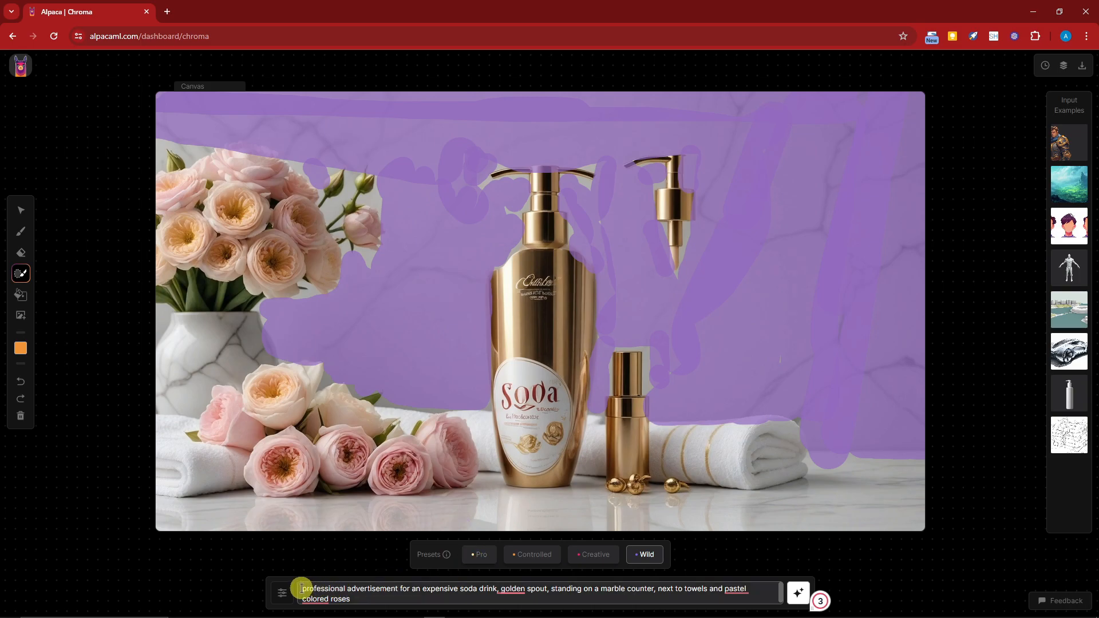
pyautogui.rightClick(500, 587)
pyautogui.click(593, 589)
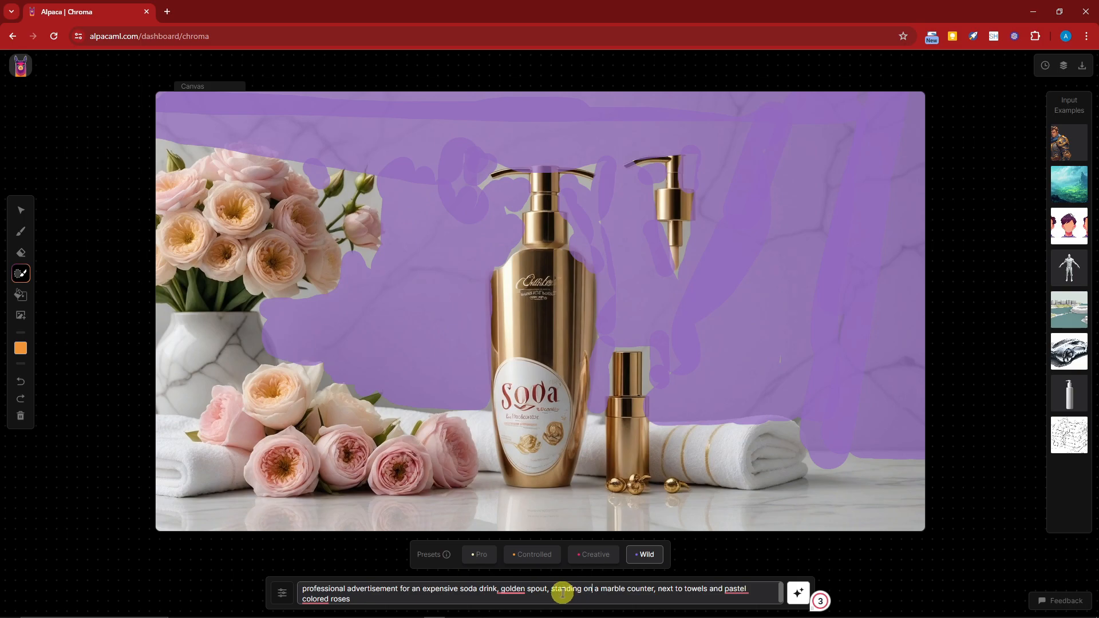
pyautogui.moveTo(655, 588); pyautogui.dragTo(601, 588)
pyautogui.moveTo(730, 587)
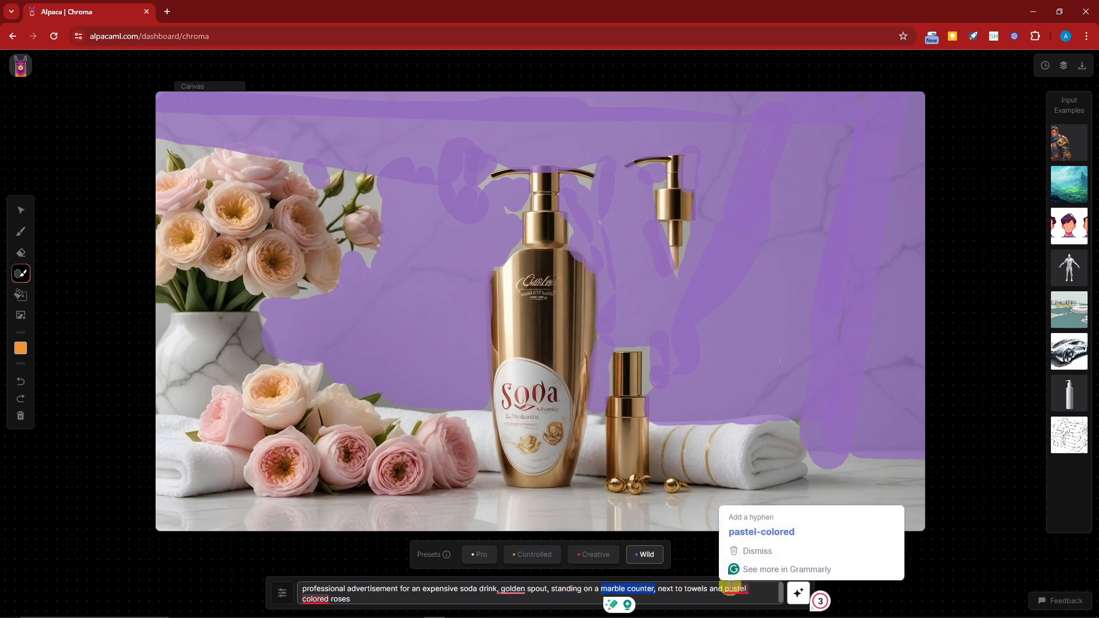
pyautogui.write('wooden counter')
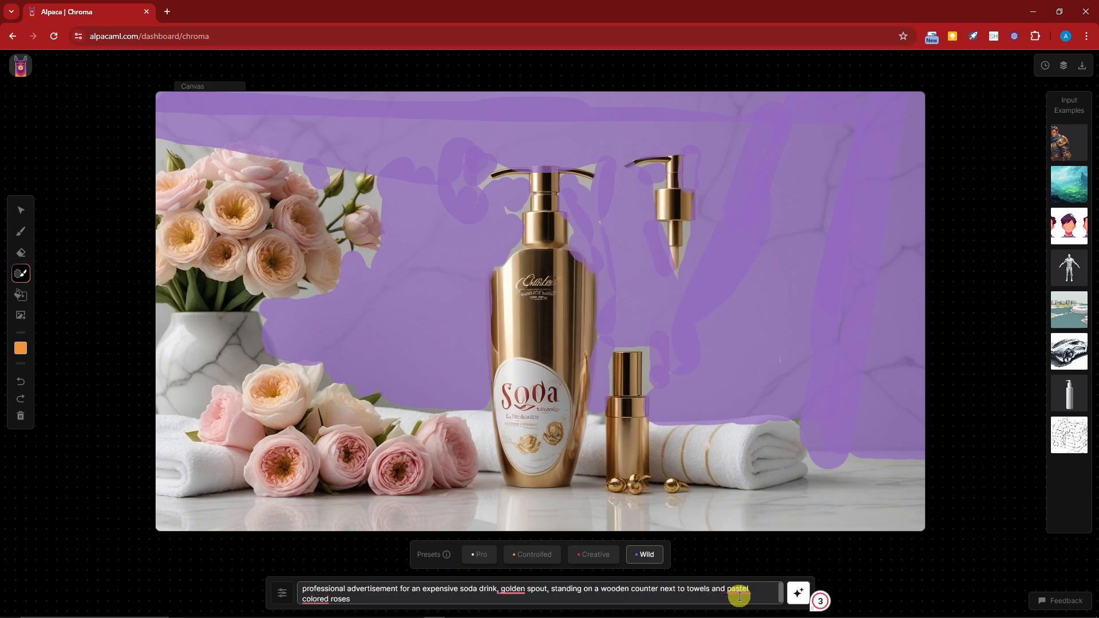
# Step: Generate the masked wall area with the wooden counter prompt and accept the preview
pyautogui.click(799, 593)
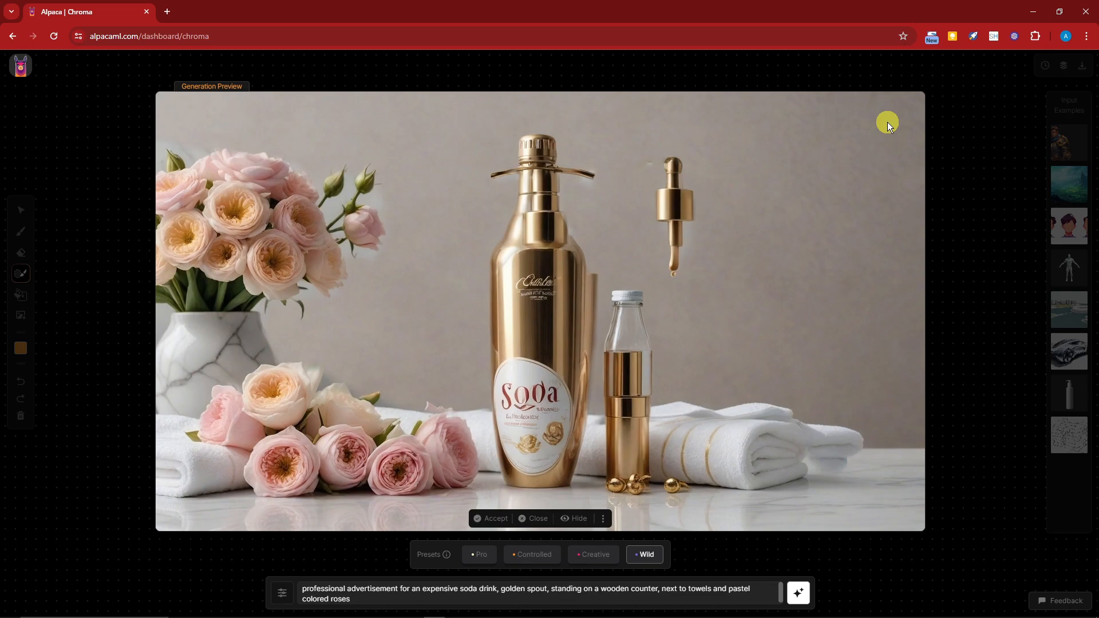
pyautogui.click(491, 518)
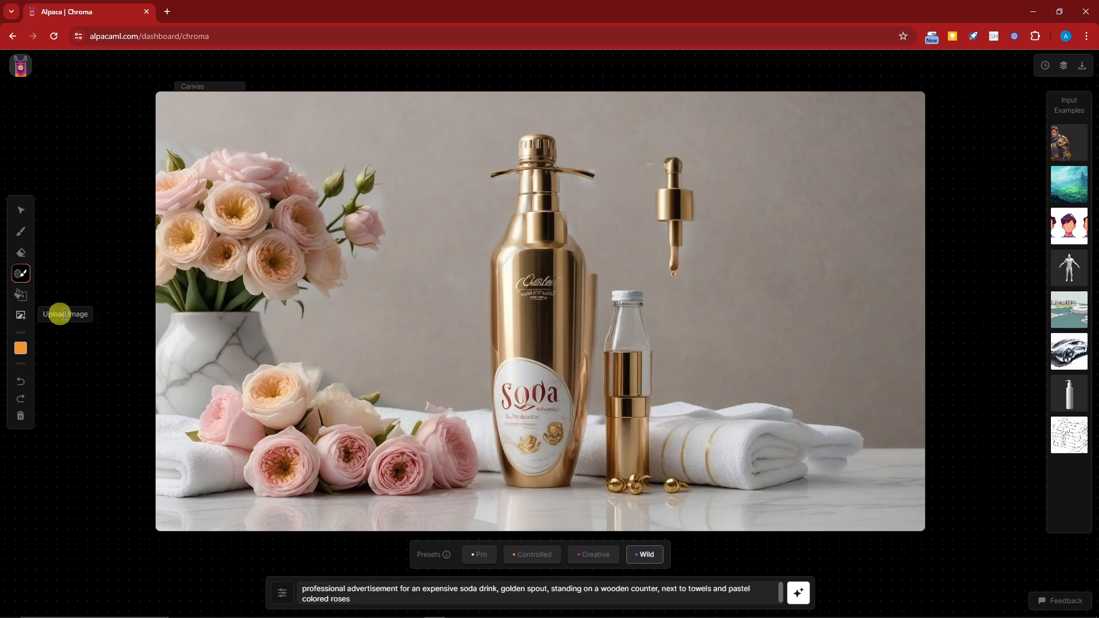
pyautogui.click(20, 324)
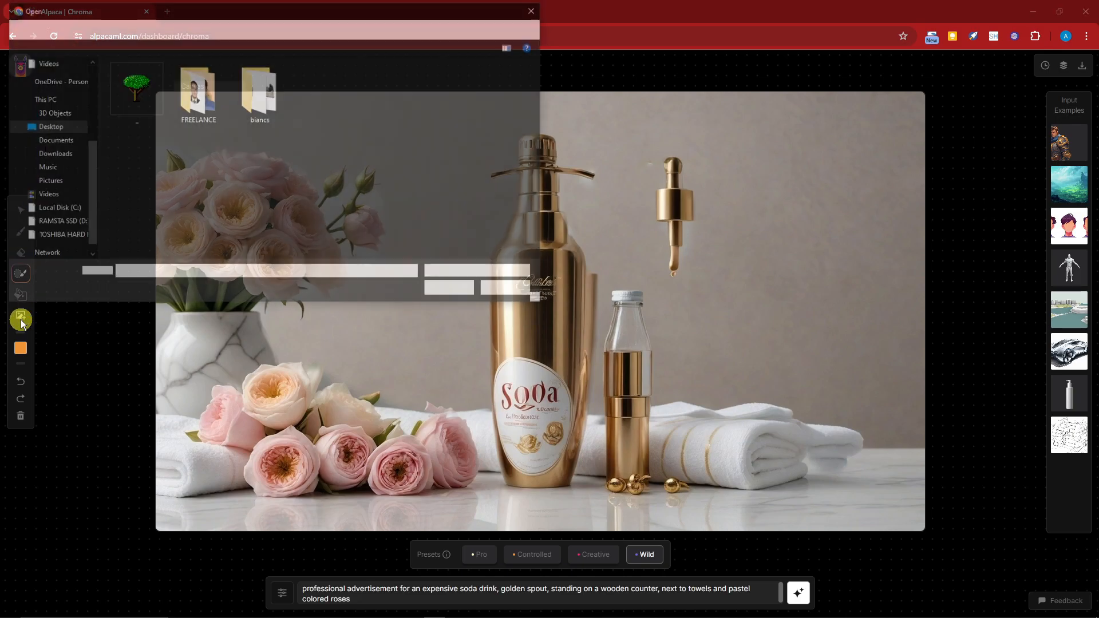
pyautogui.moveTo(485, 60); pyautogui.dragTo(514, 114)
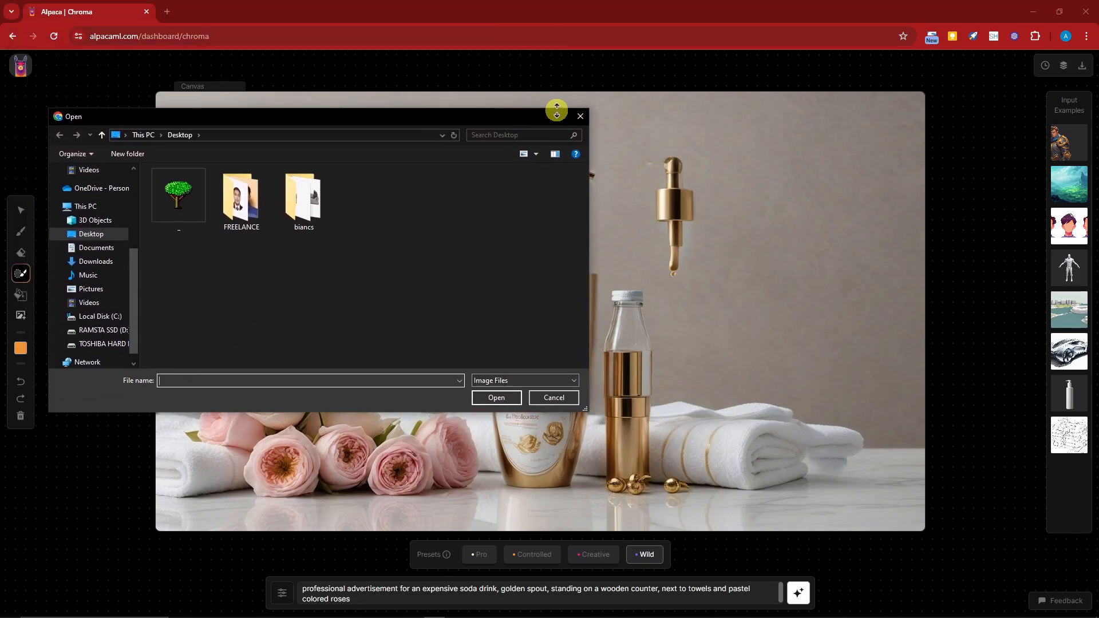
pyautogui.click(580, 113)
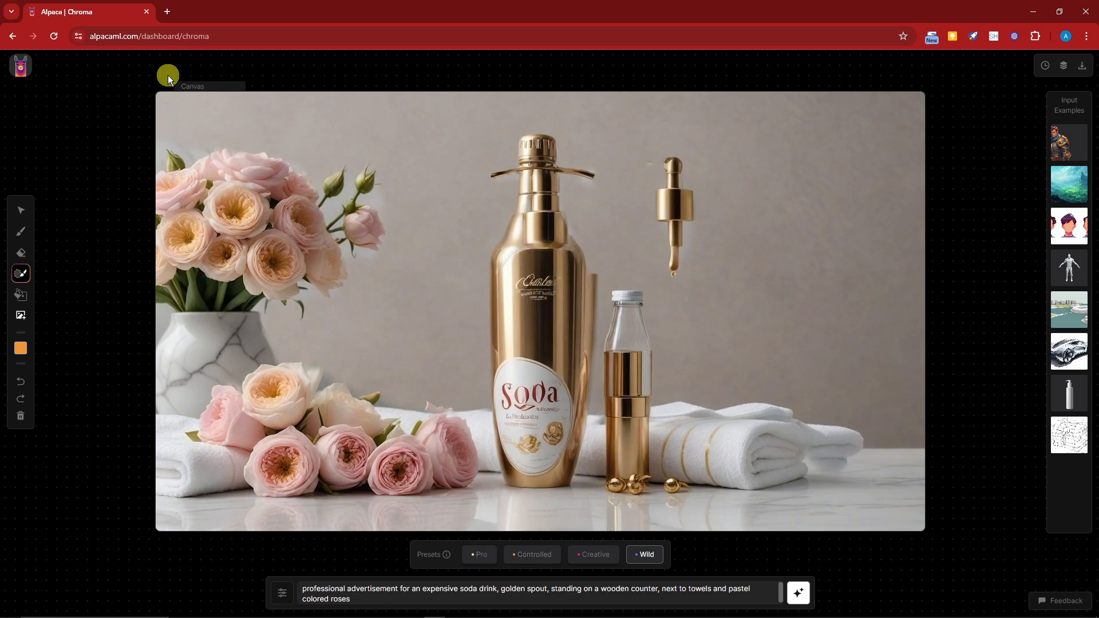
# Step: Open the layer list and toggle the top layer's visibility repeatedly to compare the image with and without it
pyautogui.click(1067, 67)
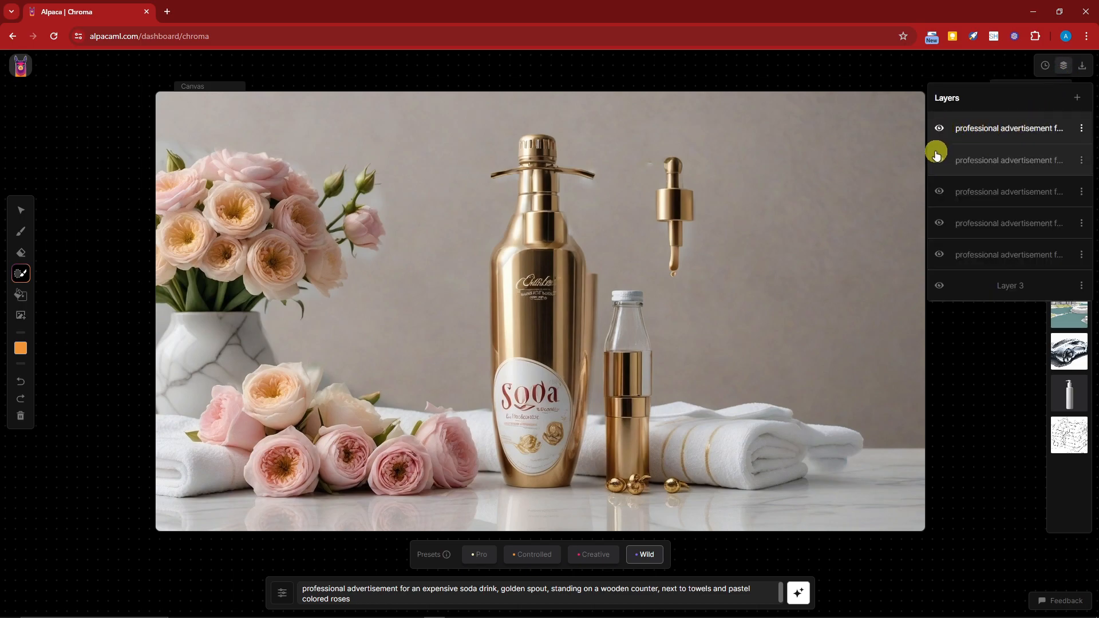
pyautogui.click(940, 128)
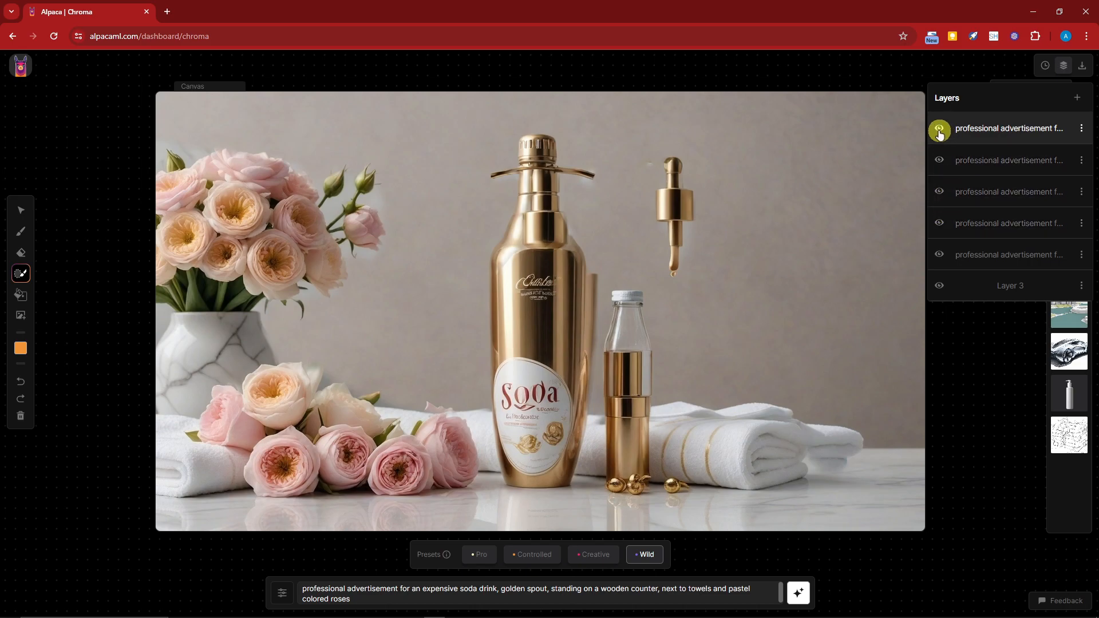
pyautogui.click(940, 128)
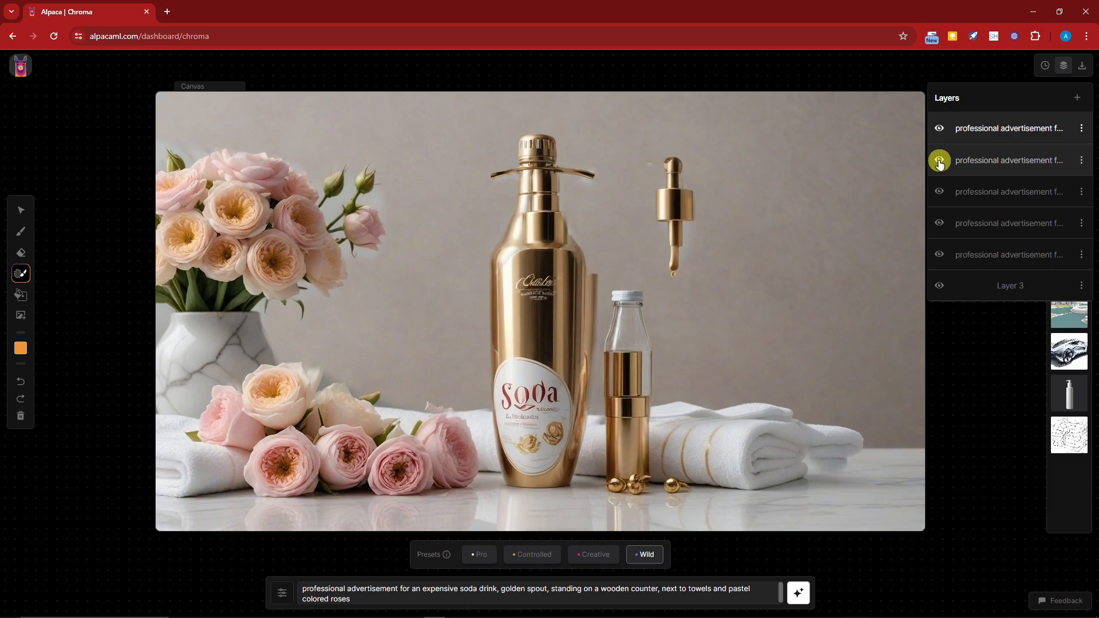
pyautogui.click(942, 131)
pyautogui.click(942, 130)
pyautogui.click(942, 130)
pyautogui.click(942, 131)
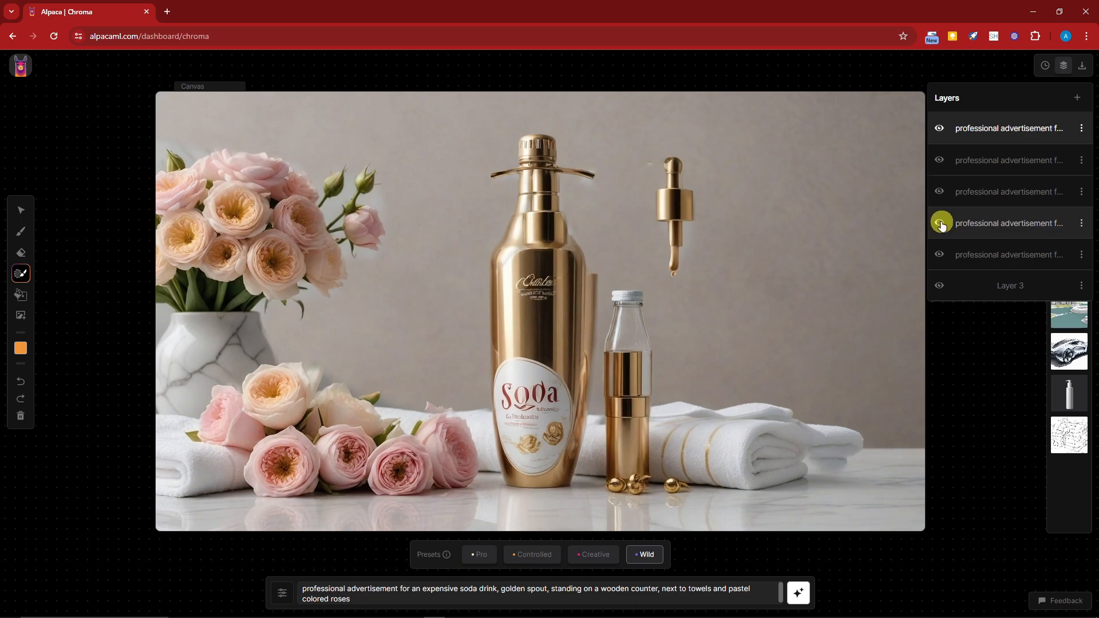
# Step: Move the top generated layer down the stack to directly above Layer 3
pyautogui.moveTo(1025, 133); pyautogui.dragTo(1026, 254)
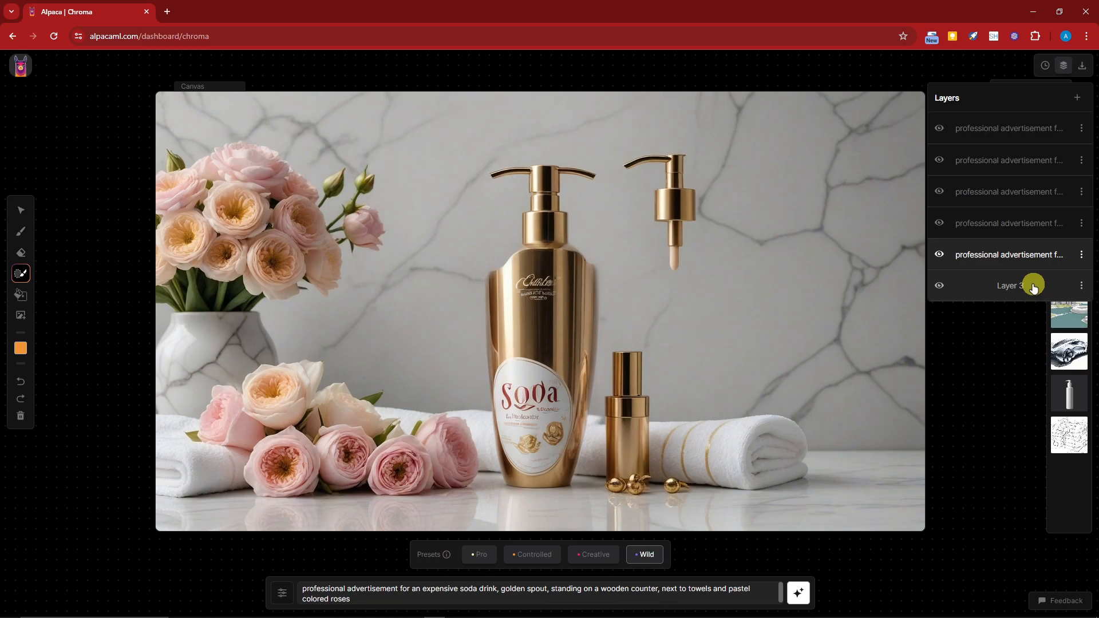
pyautogui.moveTo(1034, 287); pyautogui.dragTo(1043, 246)
# Step: Delete three of the upper generated layers, including the soda bottle version with the marble wall
pyautogui.click(1087, 131)
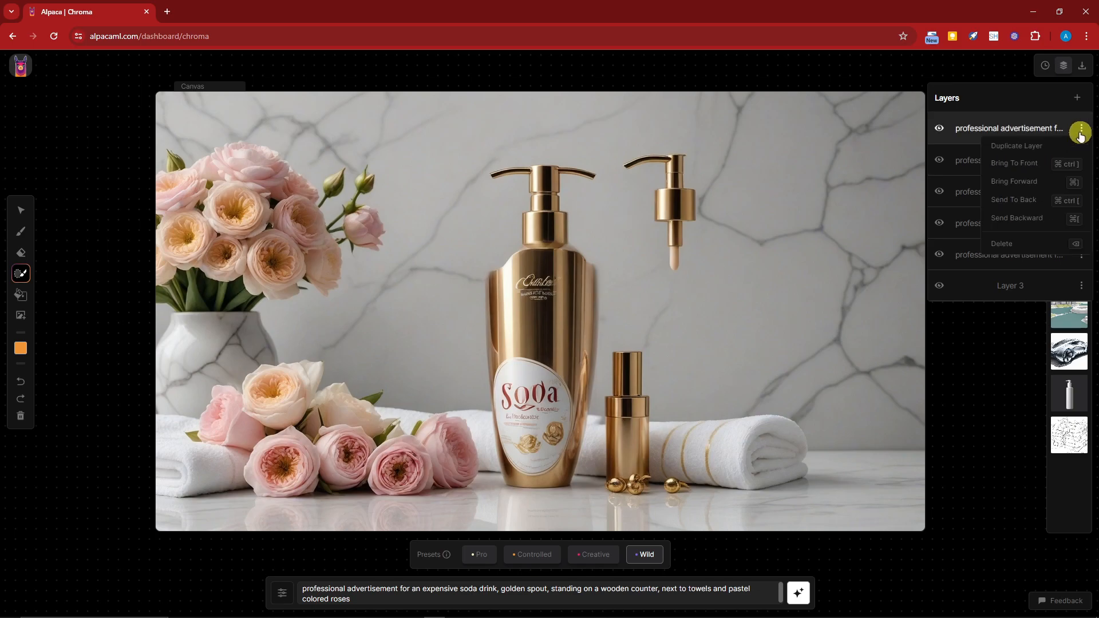
pyautogui.click(1025, 238)
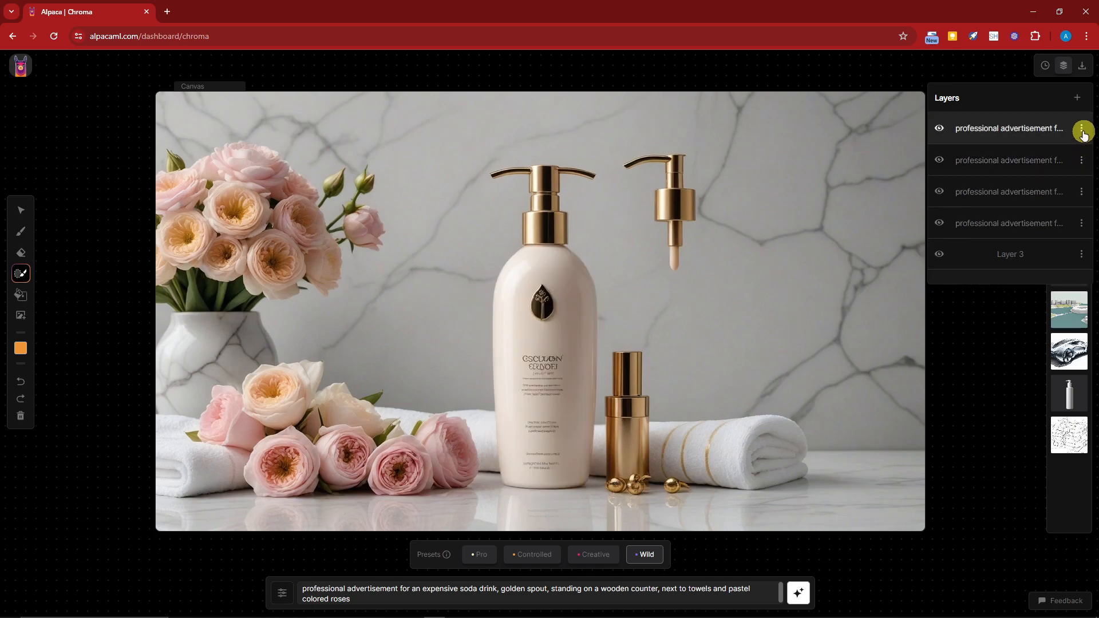
pyautogui.click(1082, 160)
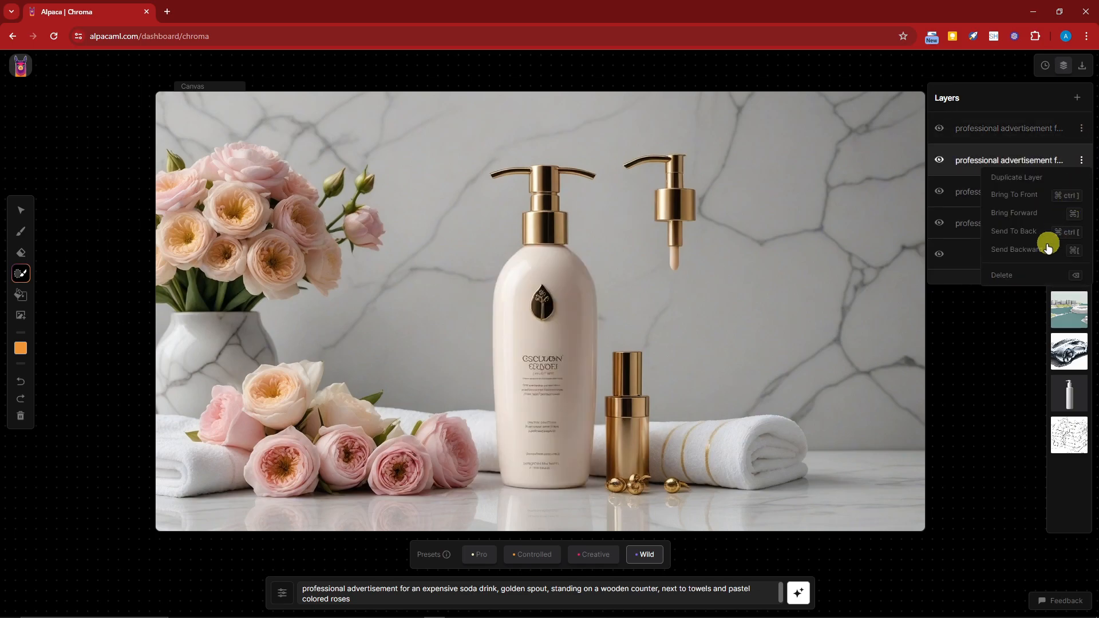
pyautogui.click(1026, 277)
pyautogui.click(1082, 128)
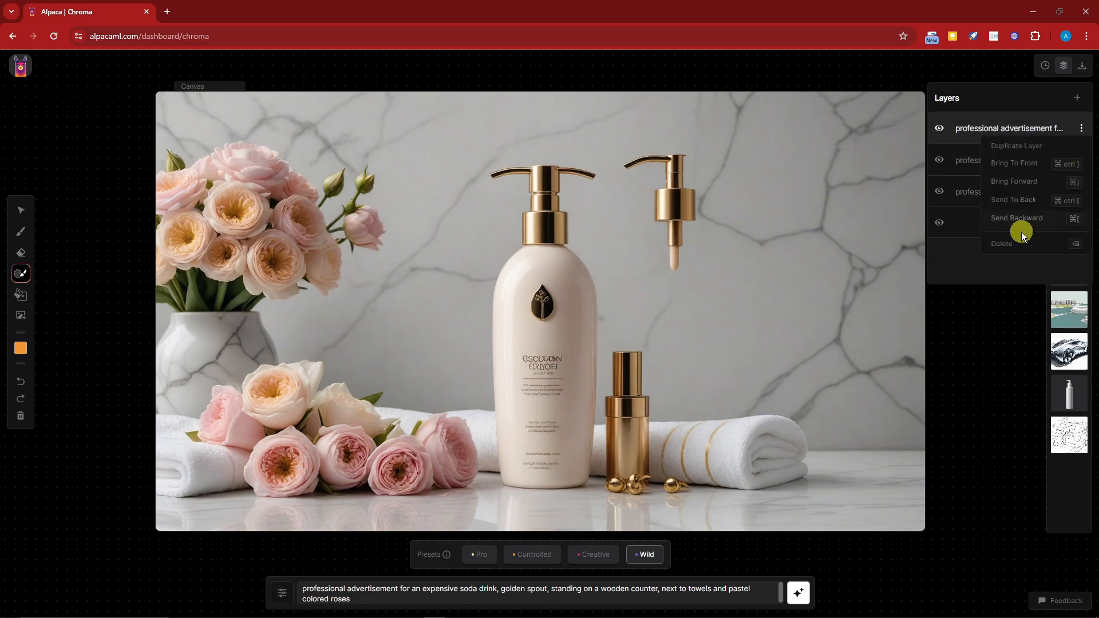
pyautogui.click(1015, 245)
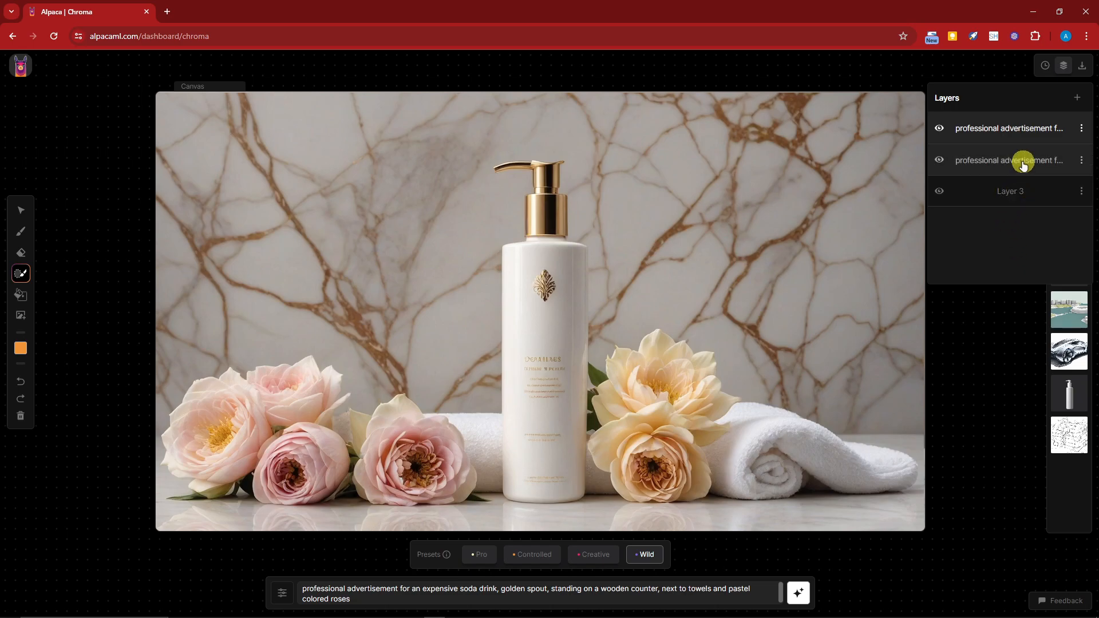
# Step: Raise the soda bottle layer above the white lotion layer, then bring the lotion layer to front and send it backward
pyautogui.moveTo(1025, 162); pyautogui.dragTo(1029, 129)
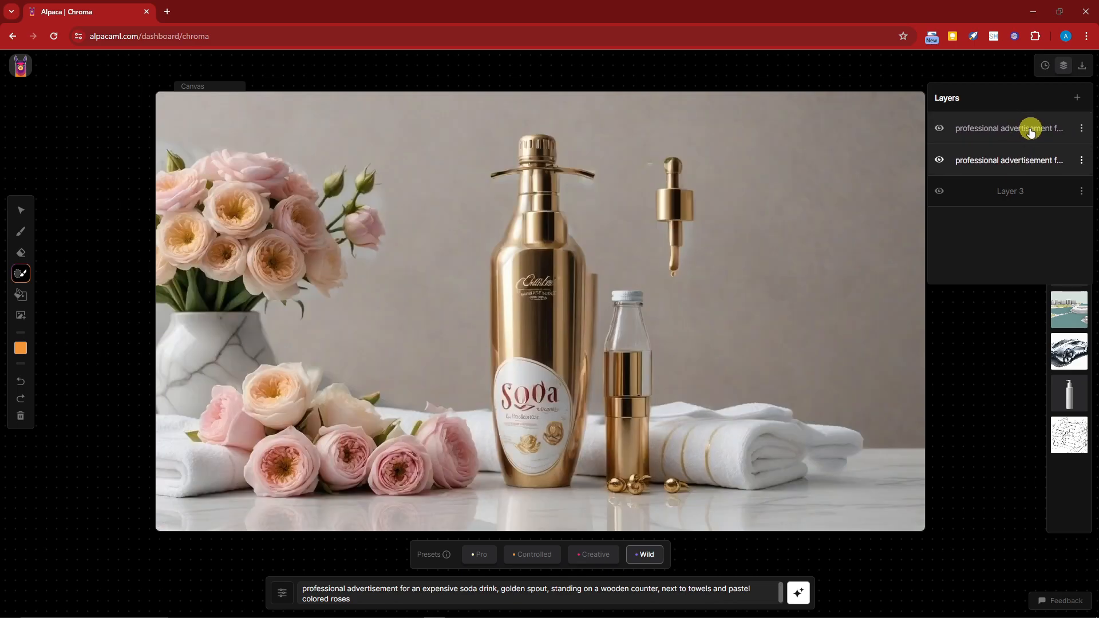
pyautogui.click(1082, 161)
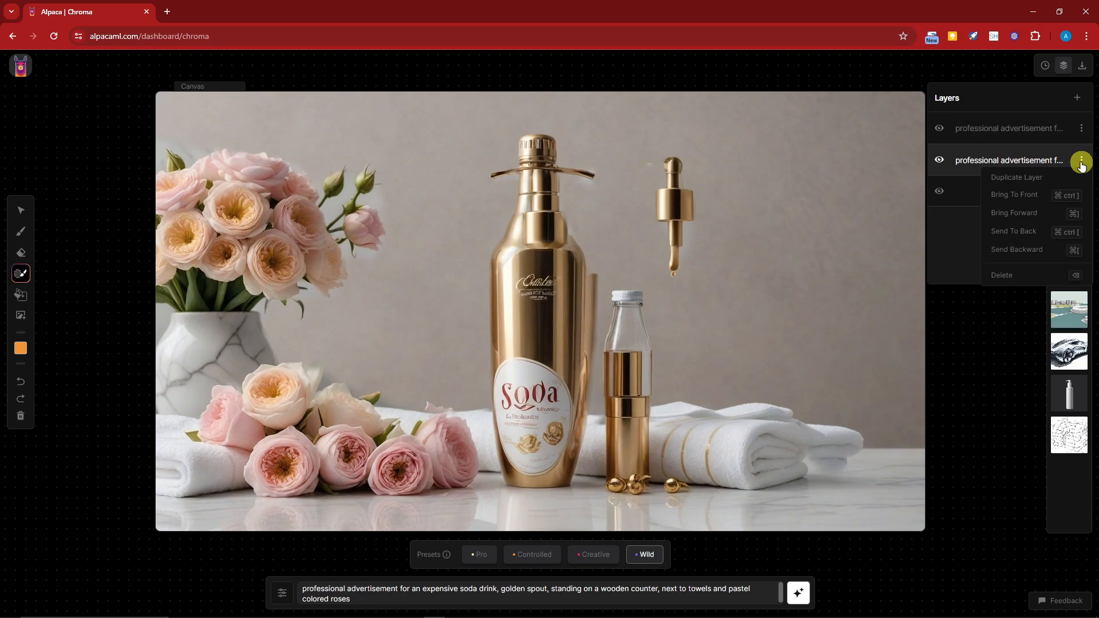
pyautogui.click(1025, 201)
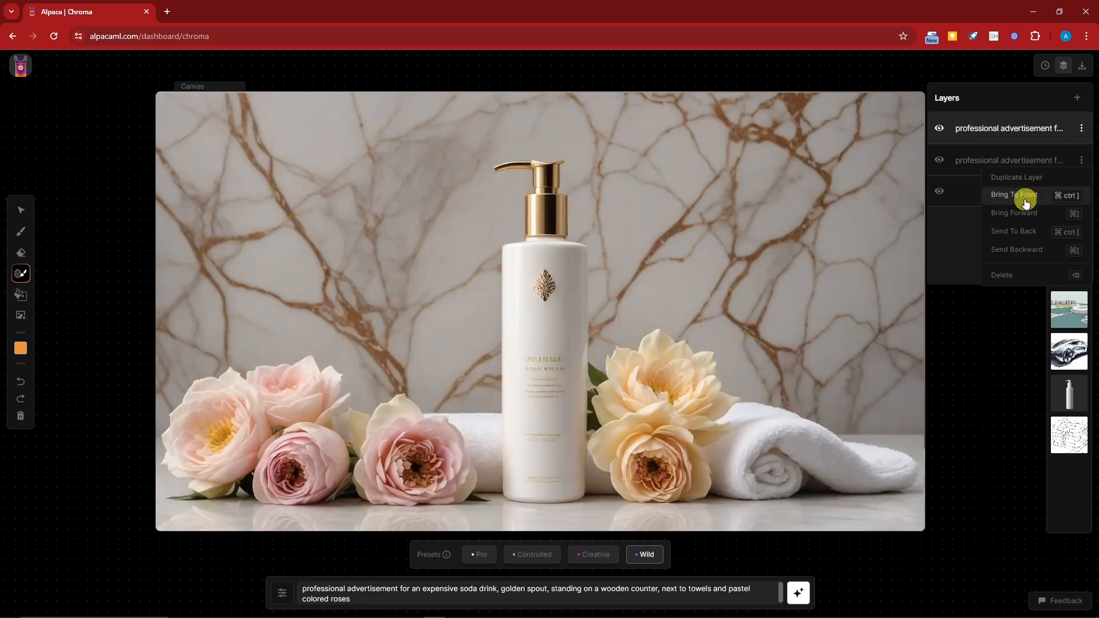
pyautogui.click(1022, 247)
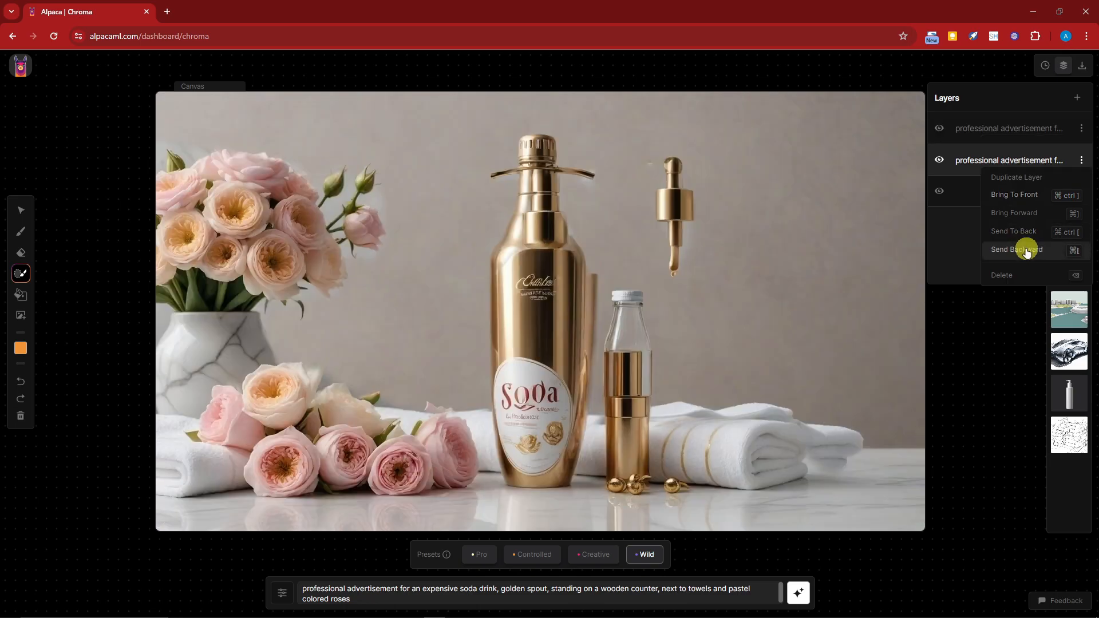
pyautogui.click(953, 244)
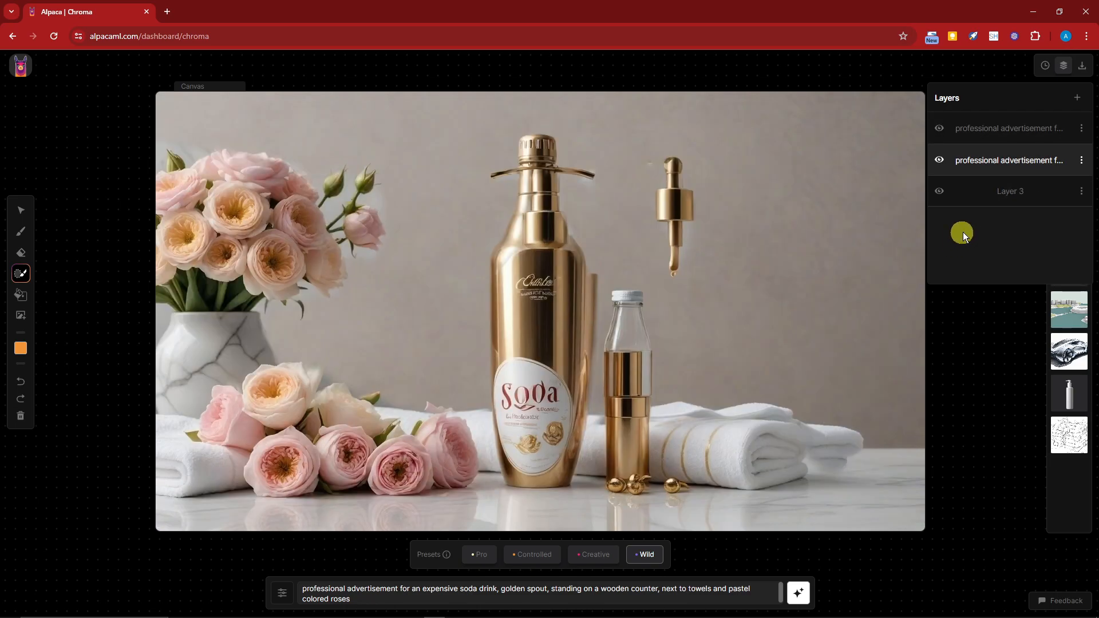
# Step: Delete the soda bottle layer and move Layer 3 above the remaining lotion layer
pyautogui.click(1083, 130)
pyautogui.click(1026, 242)
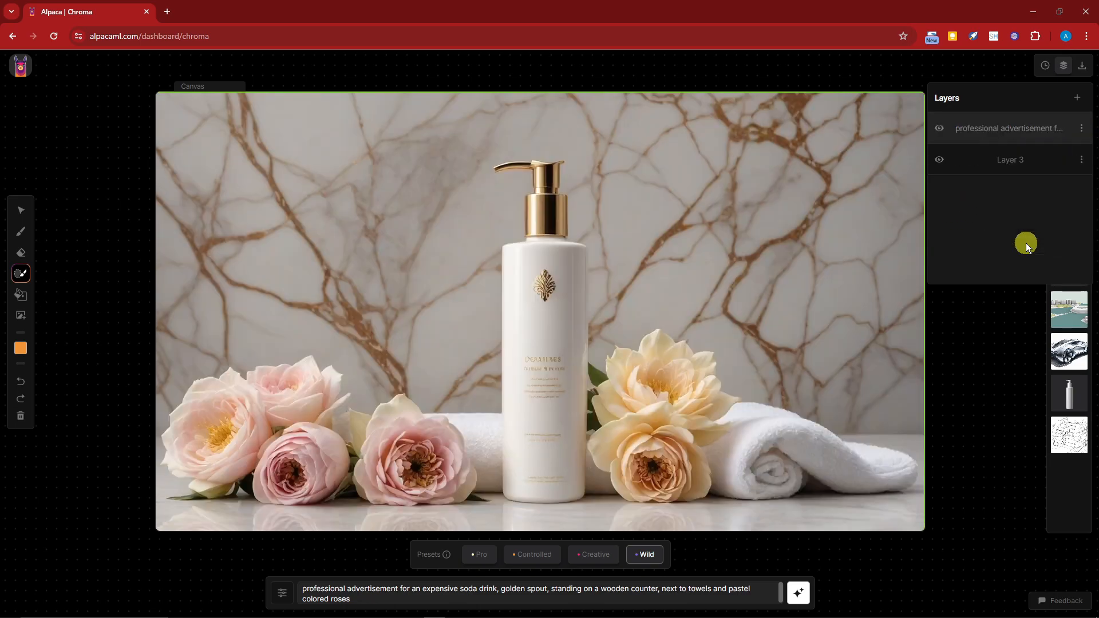
pyautogui.click(1033, 162)
pyautogui.moveTo(1033, 161); pyautogui.dragTo(1038, 131)
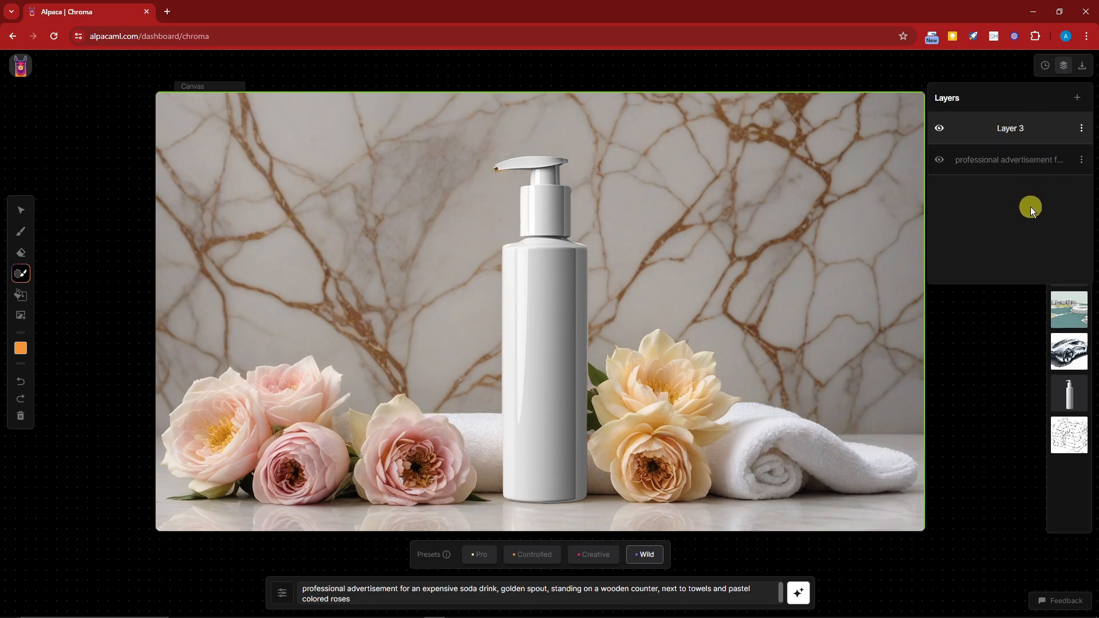
# Step: Hide and show Layer 3 and the generated lotion layer in turn to compare their content
pyautogui.click(940, 131)
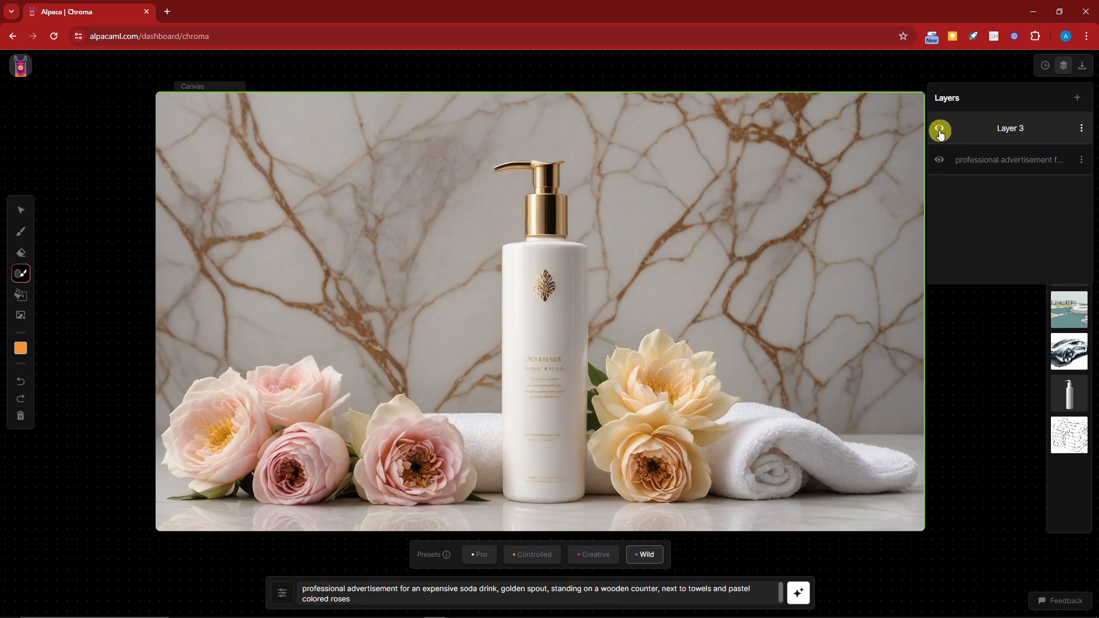
pyautogui.click(943, 132)
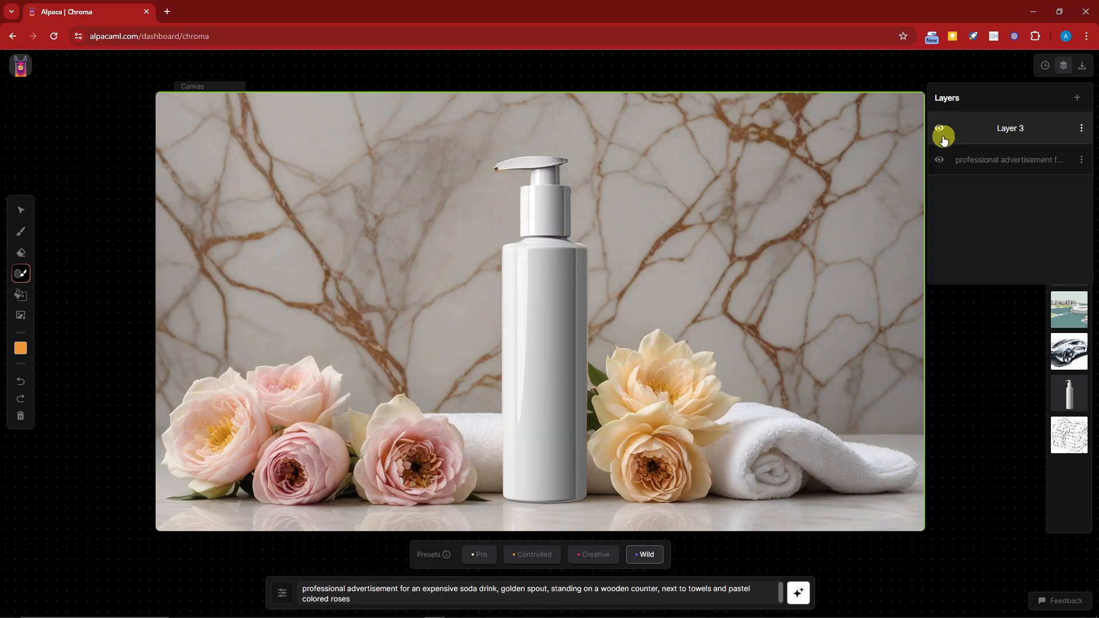
pyautogui.click(940, 161)
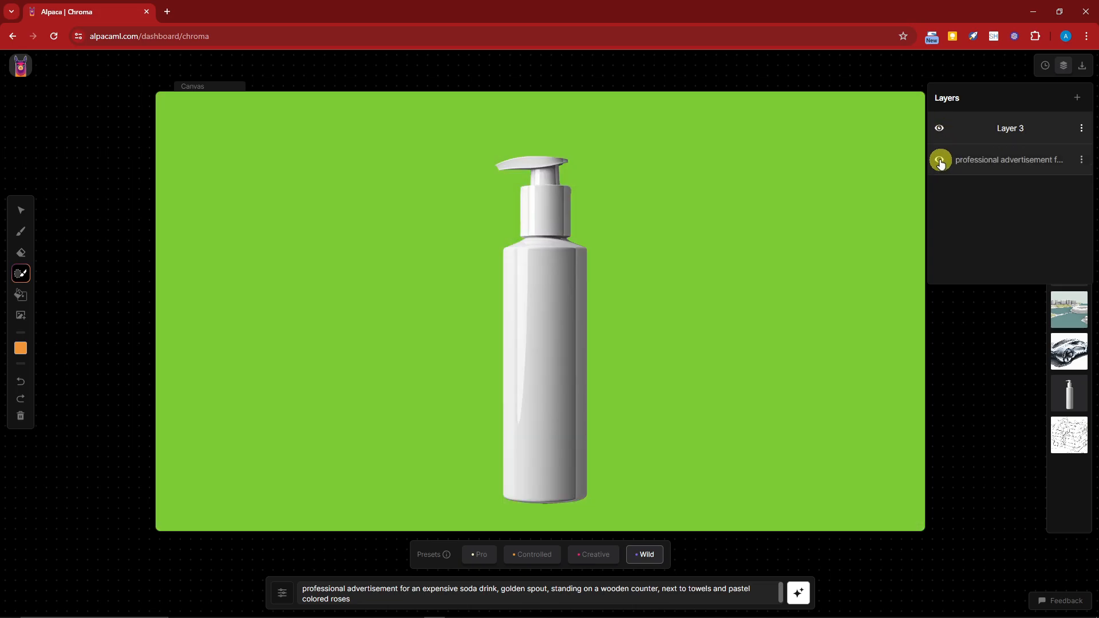
pyautogui.click(940, 161)
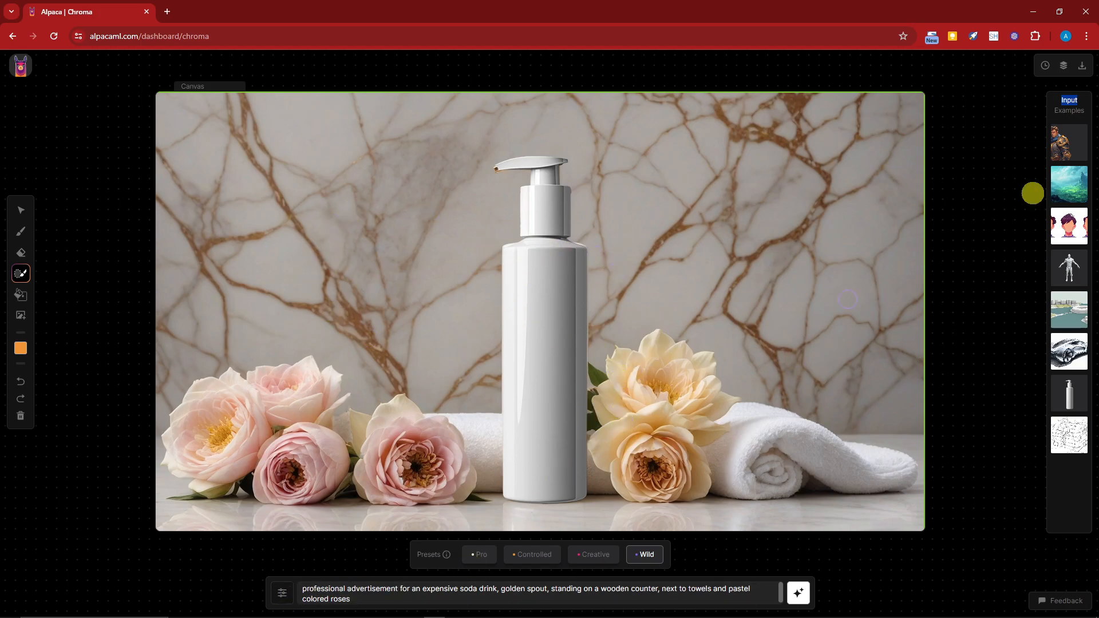
# Step: Download the canvas image as a PNG file
pyautogui.click(1082, 69)
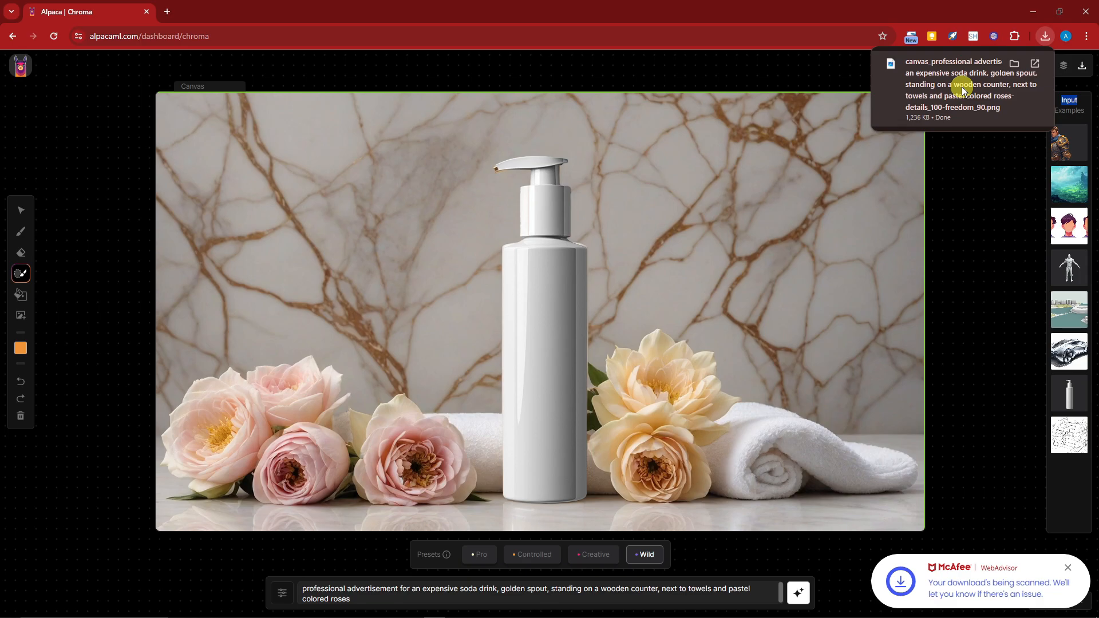
# Step: Open the downloaded canvas PNG from the Downloads folder to check it, then close the image and the folder
pyautogui.click(1014, 65)
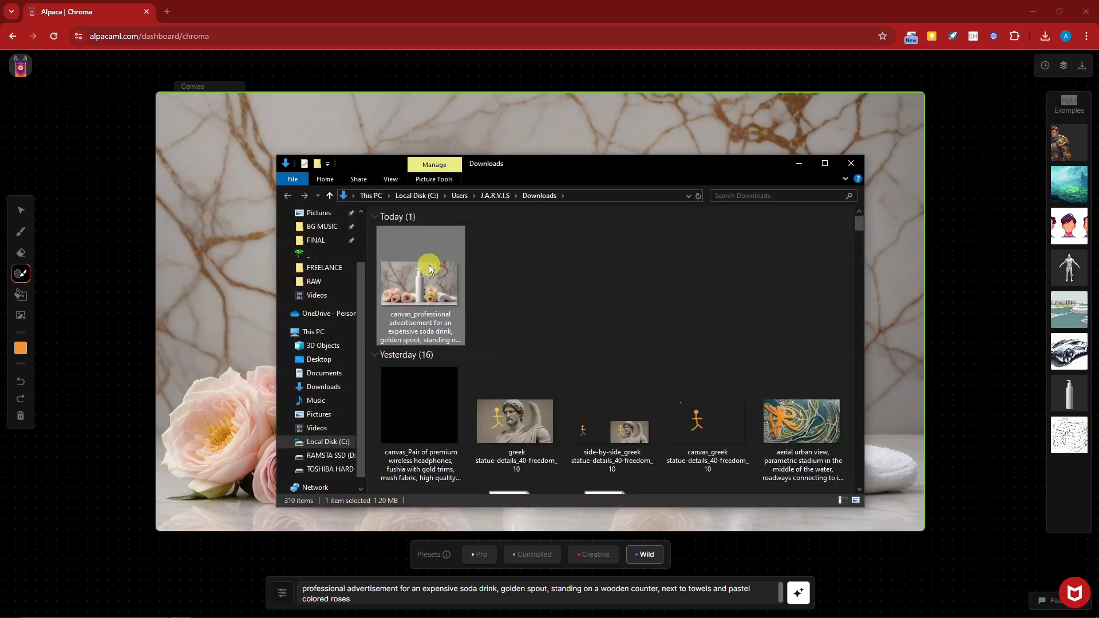
pyautogui.doubleClick(428, 264)
pyautogui.click(1085, 10)
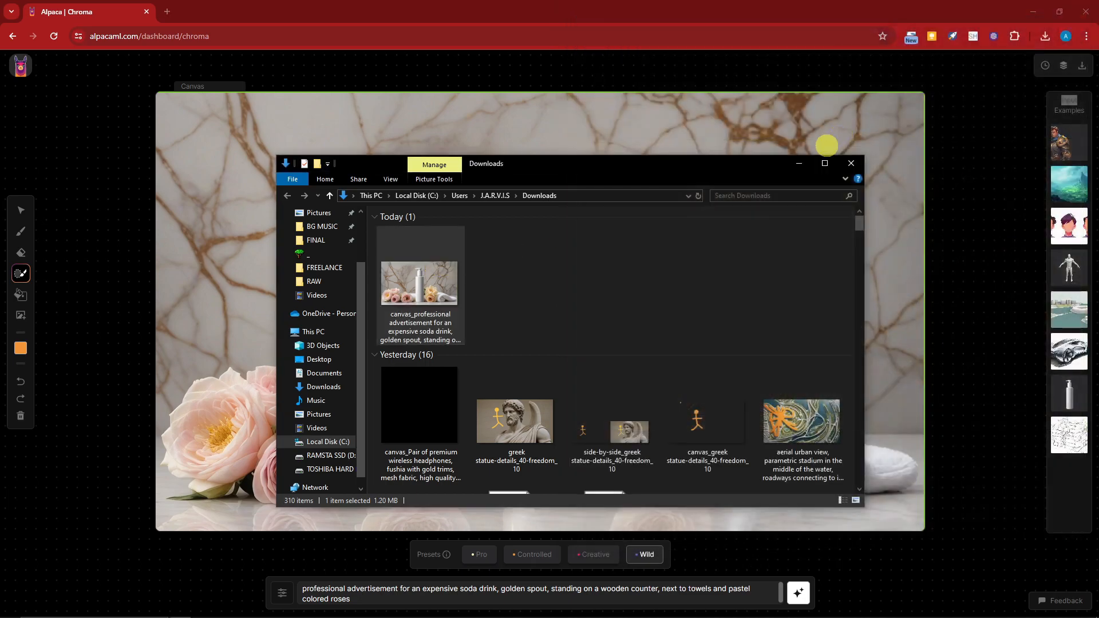
pyautogui.click(851, 163)
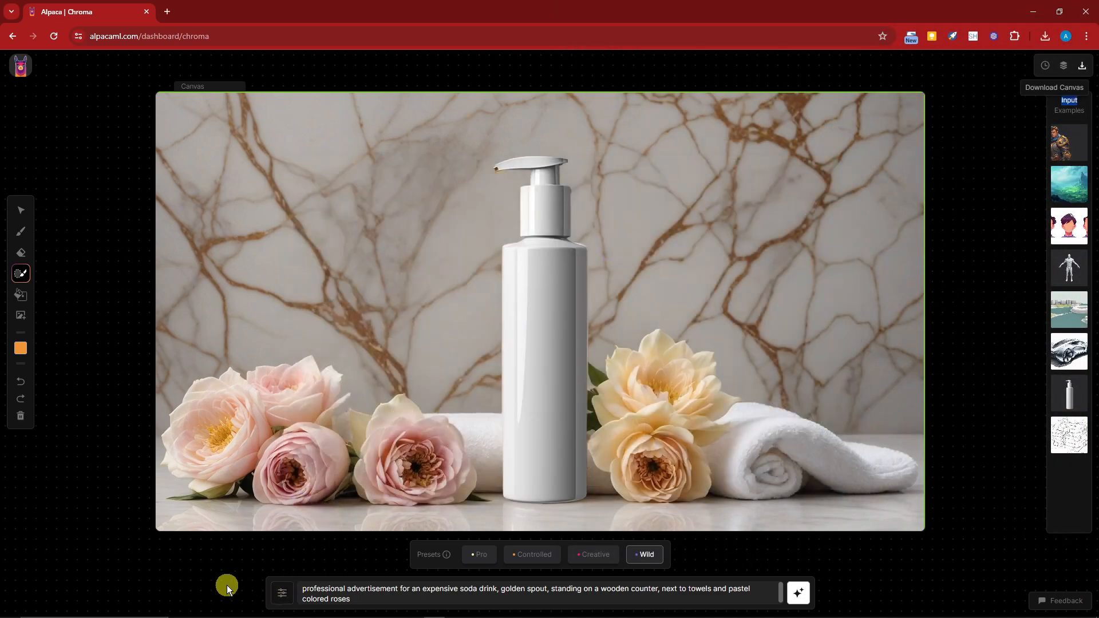
# Step: Exclude "Blurry, Pixelated, Noisy" from the image in the generation settings
pyautogui.click(285, 594)
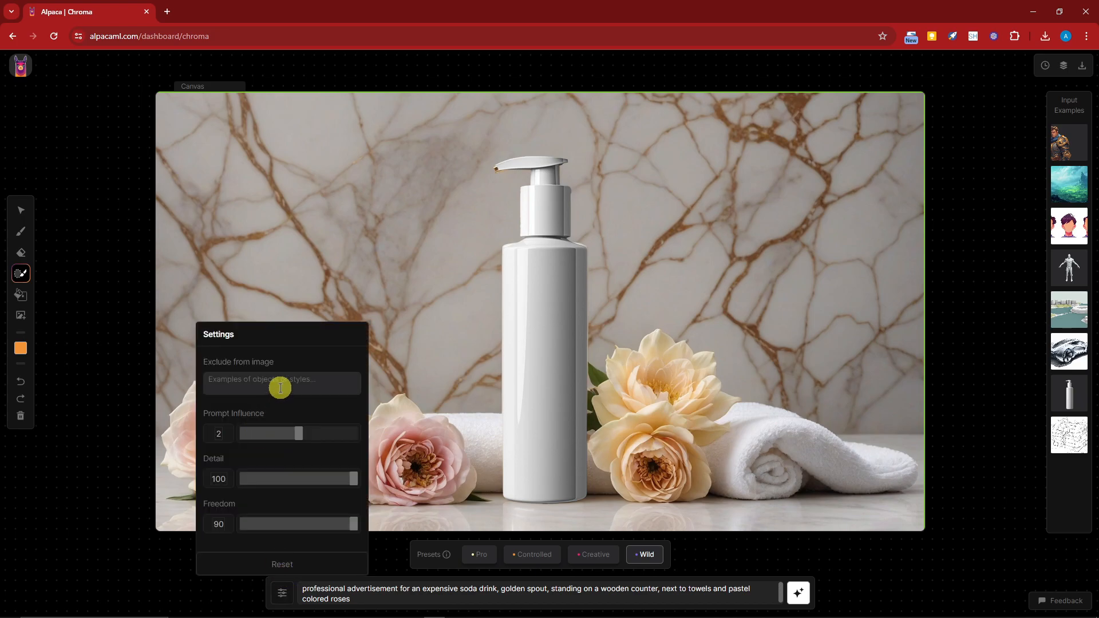
pyautogui.click(304, 381)
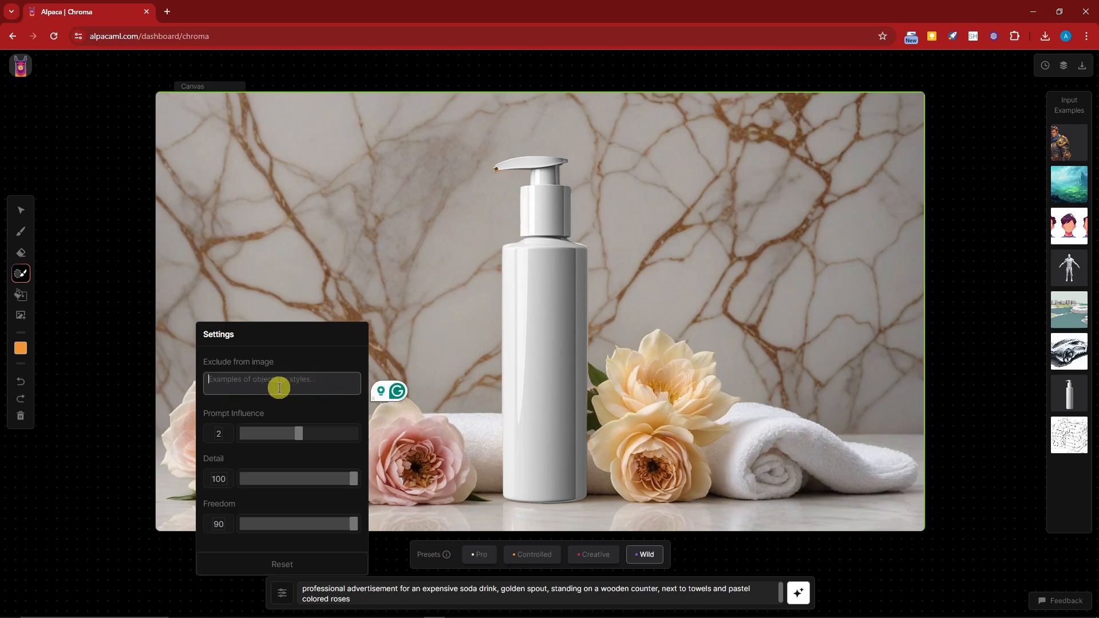
pyautogui.write('Blurry, Pixelated, Noisy')
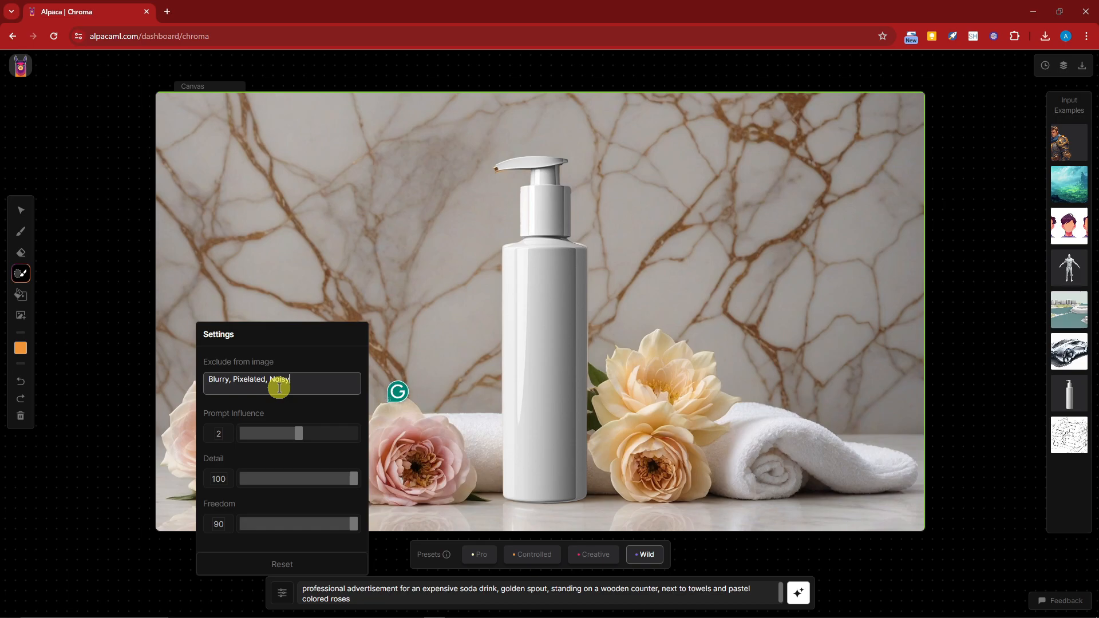
pyautogui.moveTo(297, 383); pyautogui.dragTo(206, 381)
pyautogui.click(185, 381)
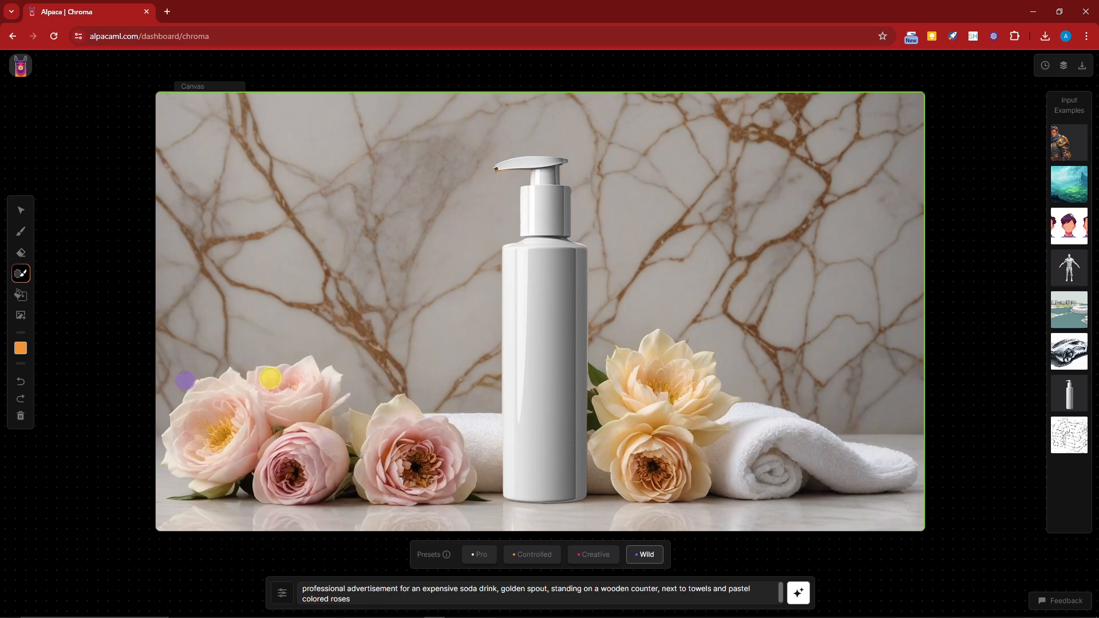
# Step: Reset all generation settings to their defaults and close the settings
pyautogui.click(283, 594)
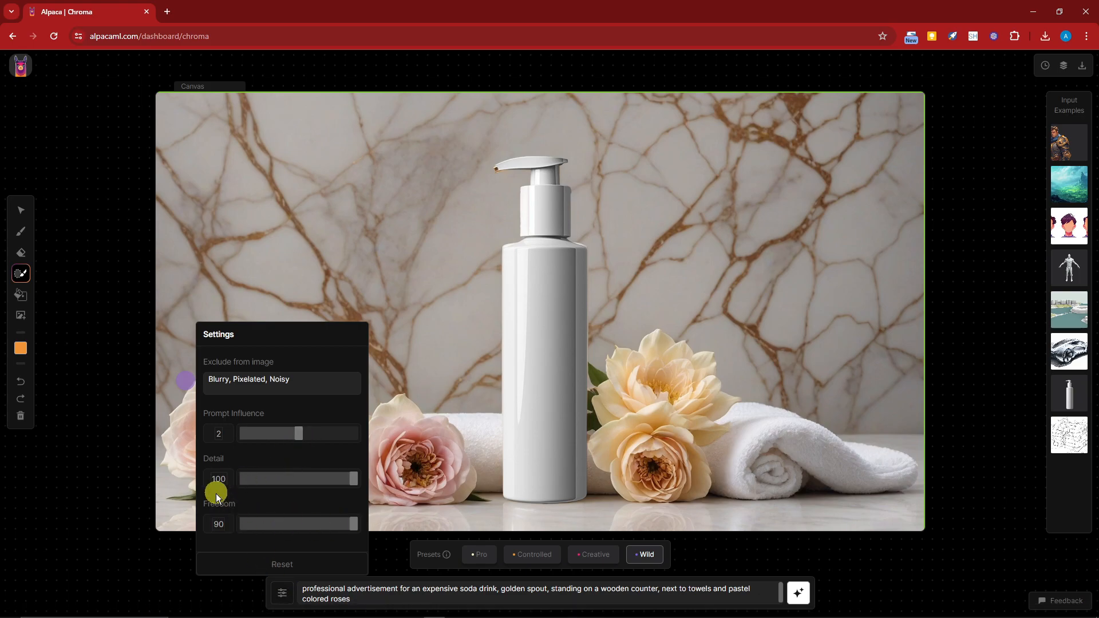
pyautogui.click(289, 564)
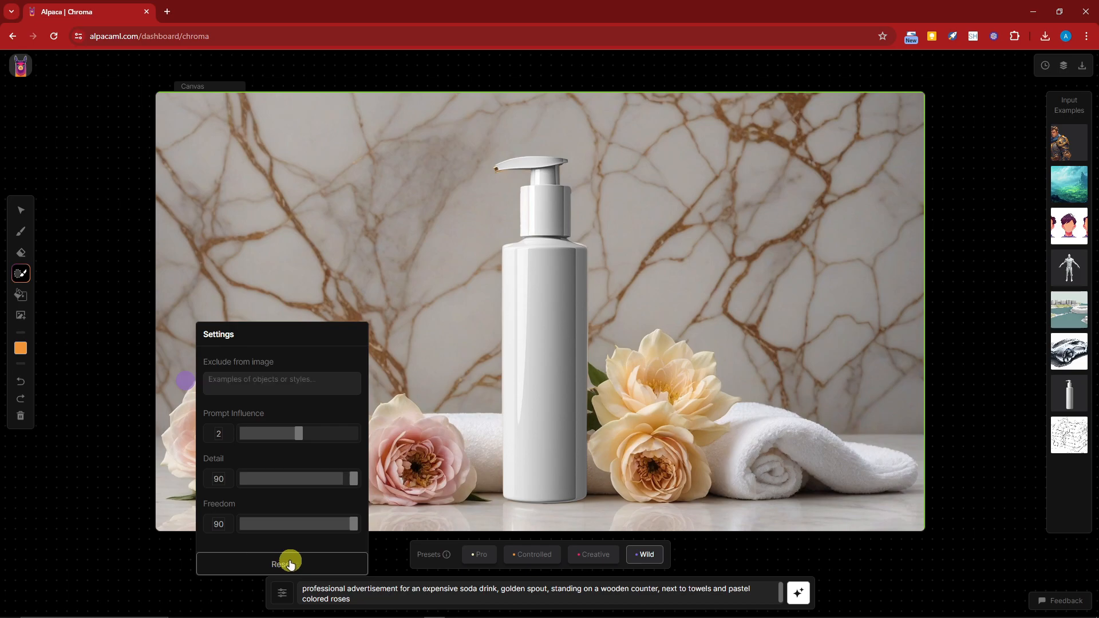
pyautogui.click(94, 523)
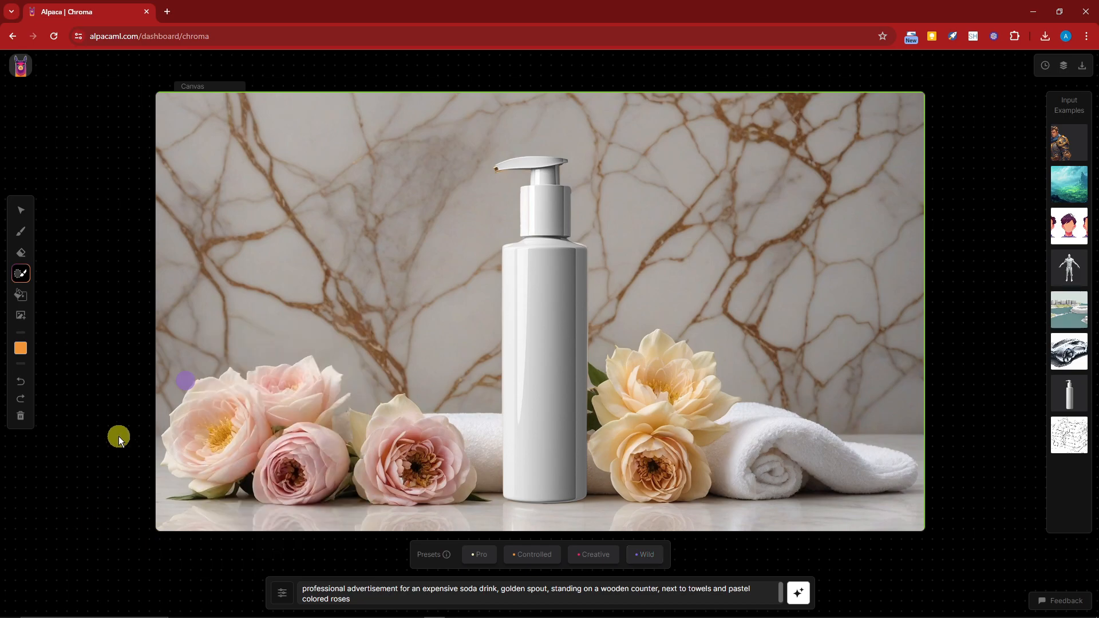